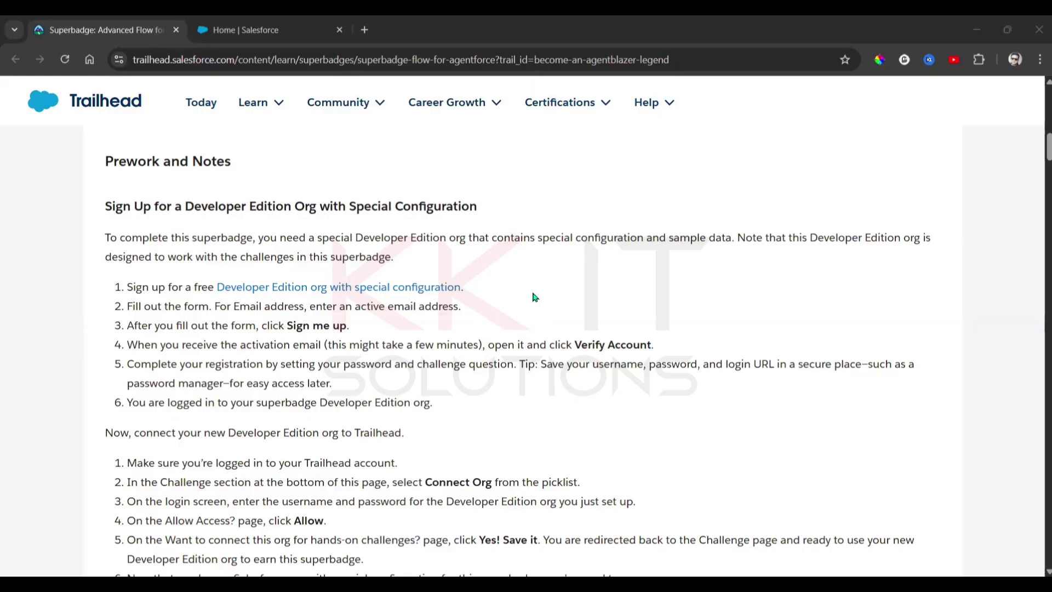
# Step: Examine the superbadge's prework instructions, challenge requirements and list of challenges from Create Agent Esso to customer sentiment analysis
pyautogui.scroll(-4, 535, 296)
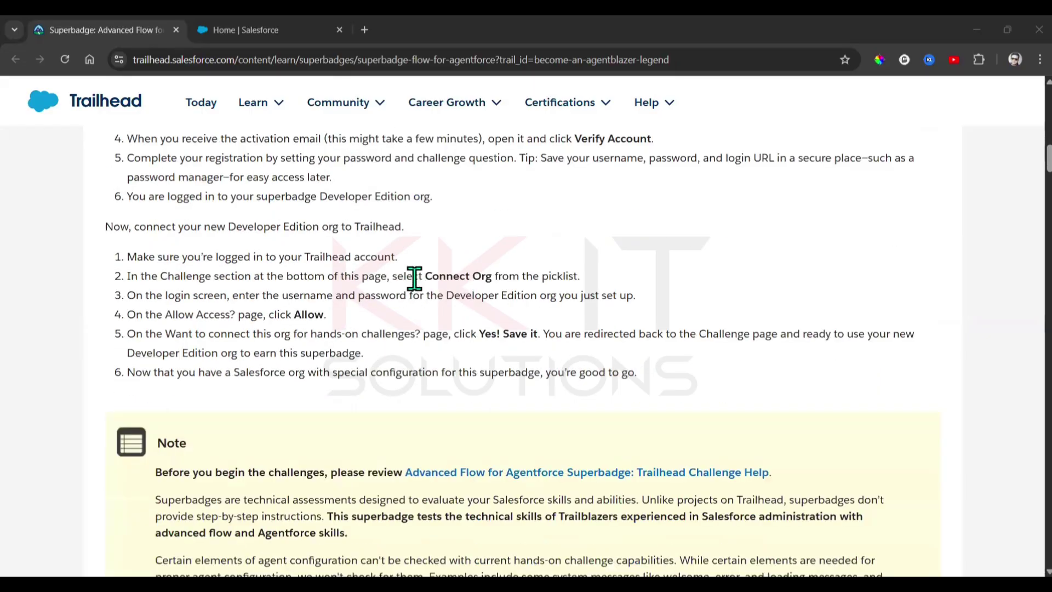
pyautogui.moveTo(414, 277); pyautogui.dragTo(497, 276)
pyautogui.click(683, 272)
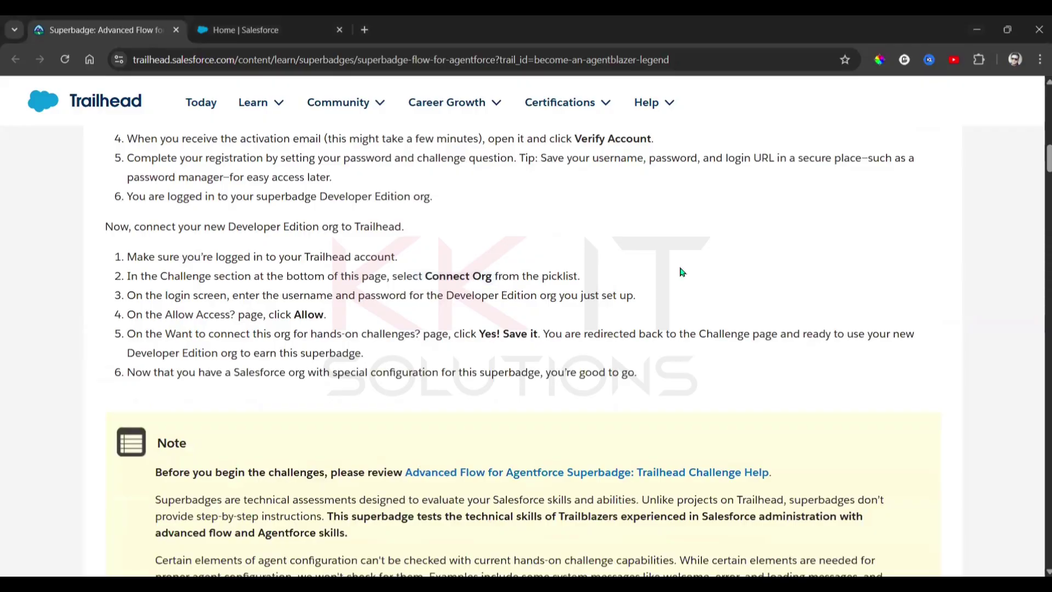
pyautogui.scroll(-20, 682, 272)
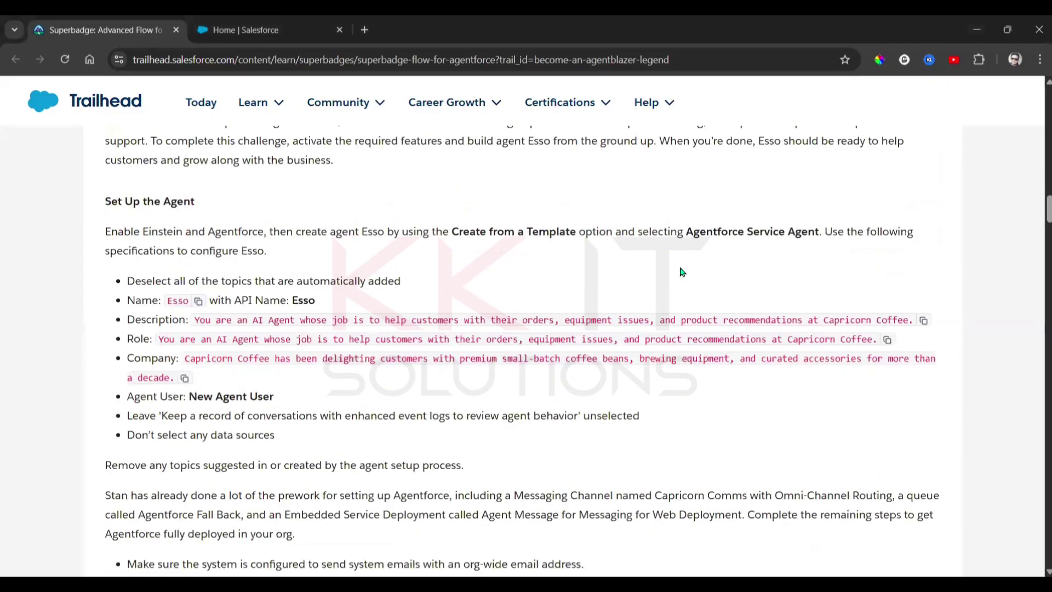
pyautogui.scroll(-15, 682, 273)
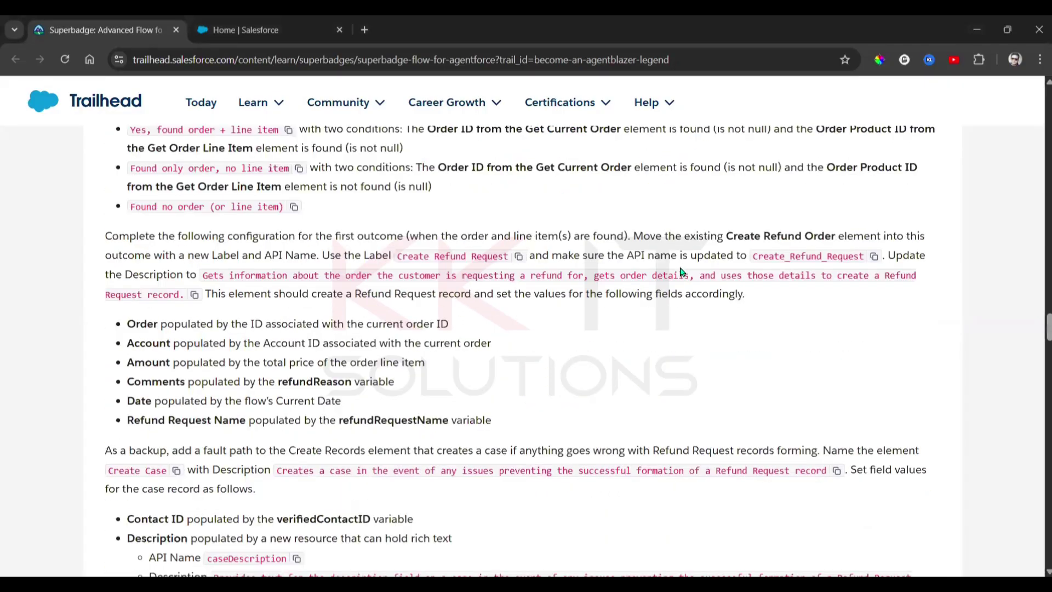
pyautogui.scroll(-20, 683, 272)
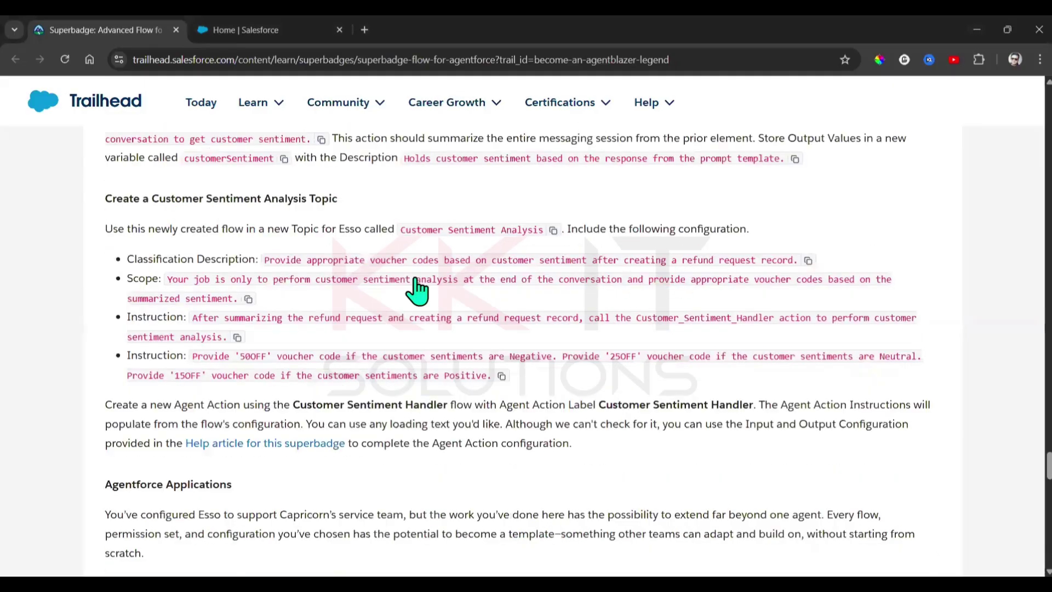
pyautogui.scroll(-15, 417, 291)
pyautogui.scroll(3, 361, 279)
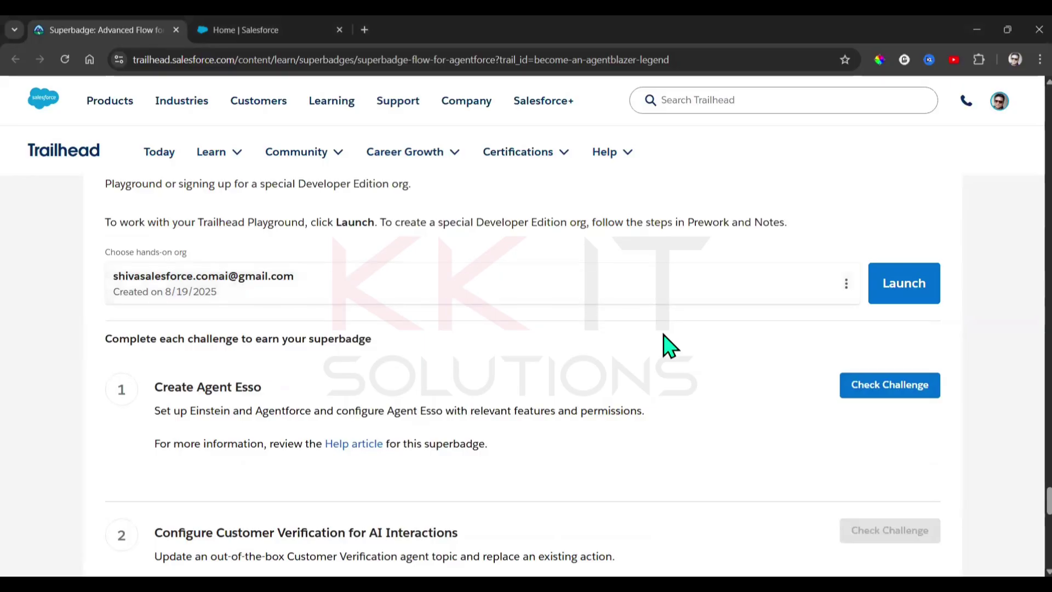
pyautogui.scroll(20, 666, 337)
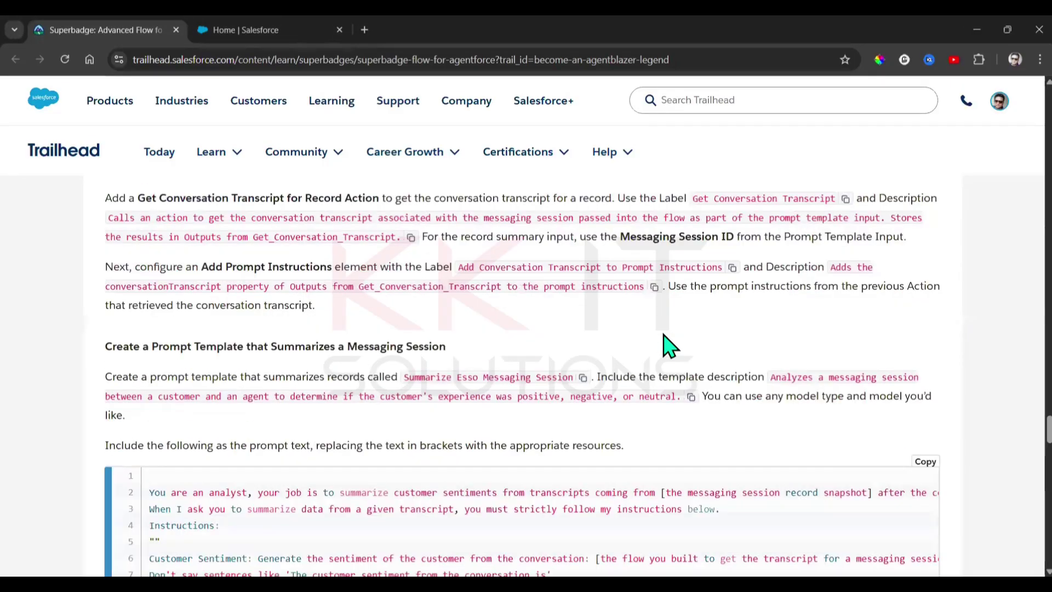
pyautogui.scroll(10, 665, 345)
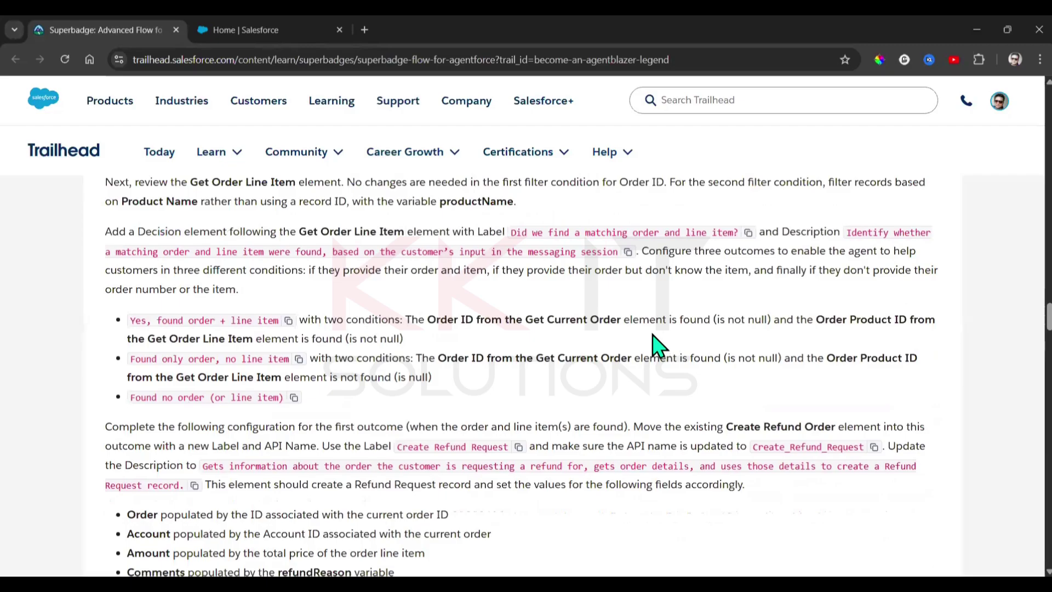
pyautogui.scroll(-20, 652, 277)
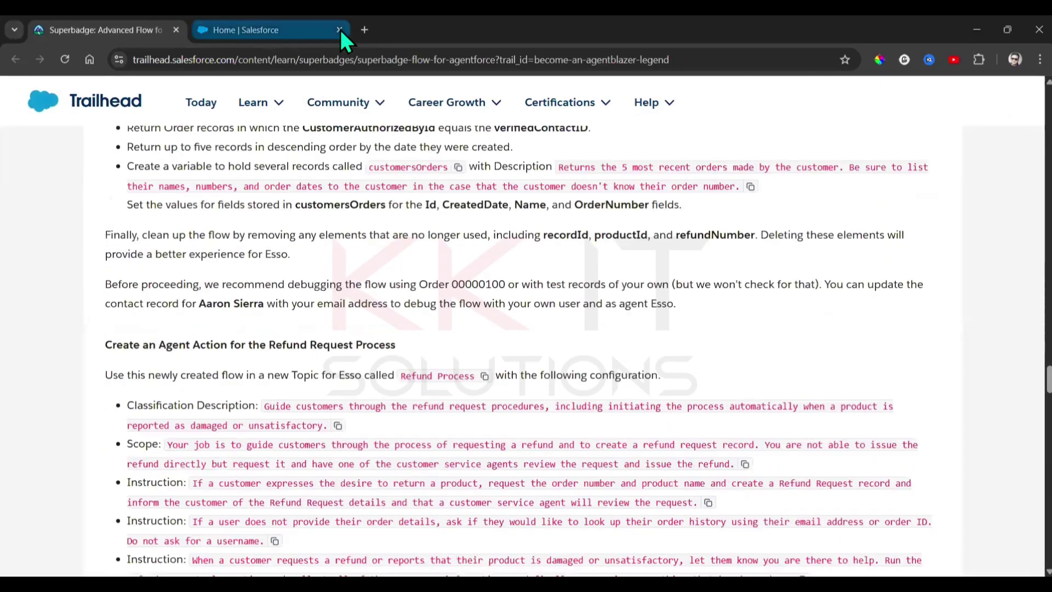
pyautogui.scroll(-20, 669, 277)
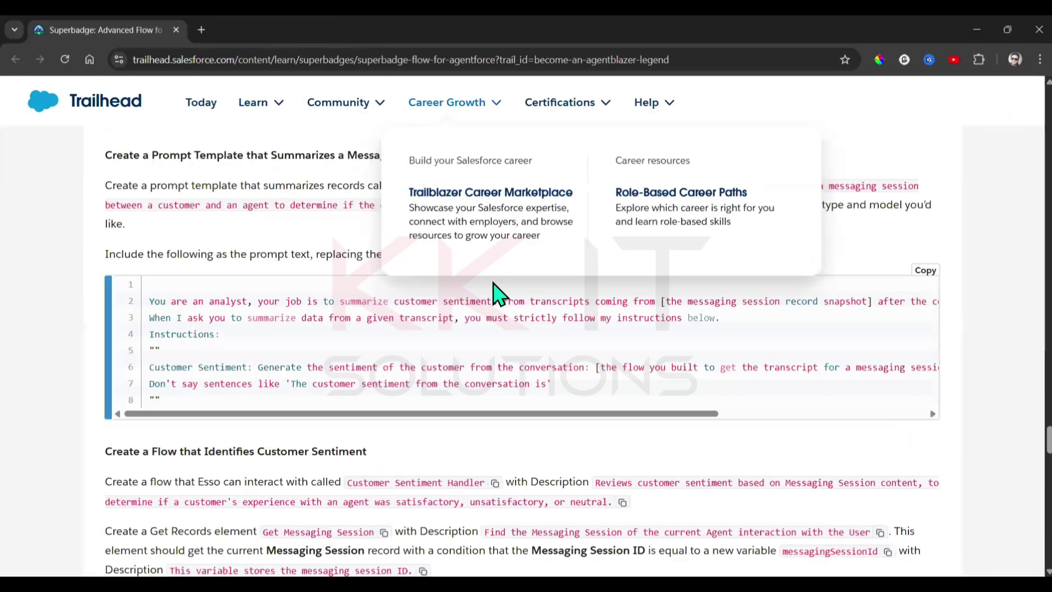
# Step: Launch the connected hands-on org from the superbadge's challenge section and dismiss the browser's notification request
pyautogui.scroll(-15, 858, 437)
pyautogui.click(905, 438)
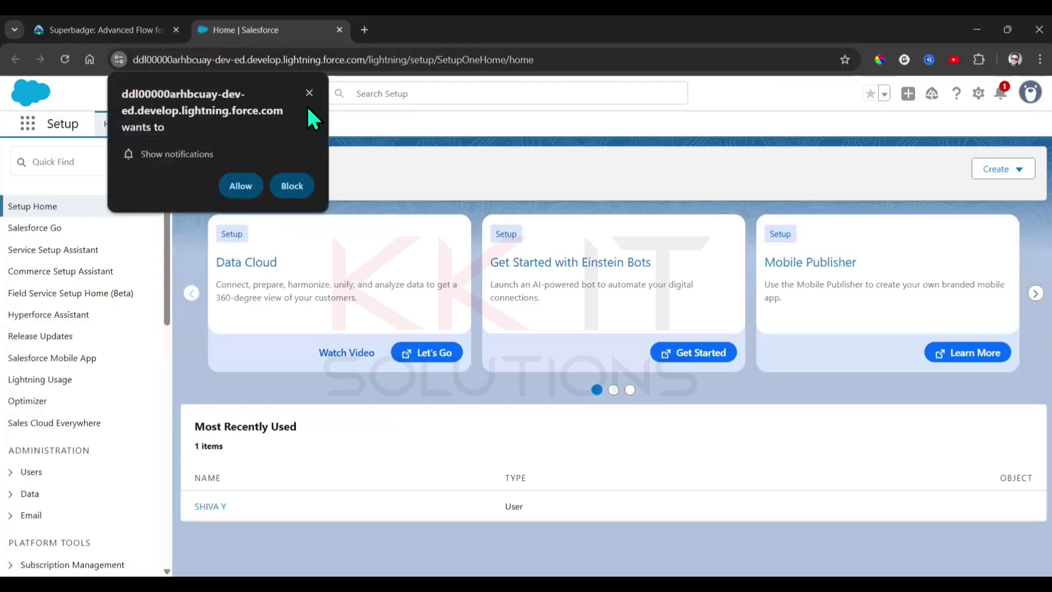
pyautogui.click(309, 93)
# Step: Return to the superbadge page and review the prework notes, business requirements and Create Agent Esso specifications
pyautogui.click(90, 28)
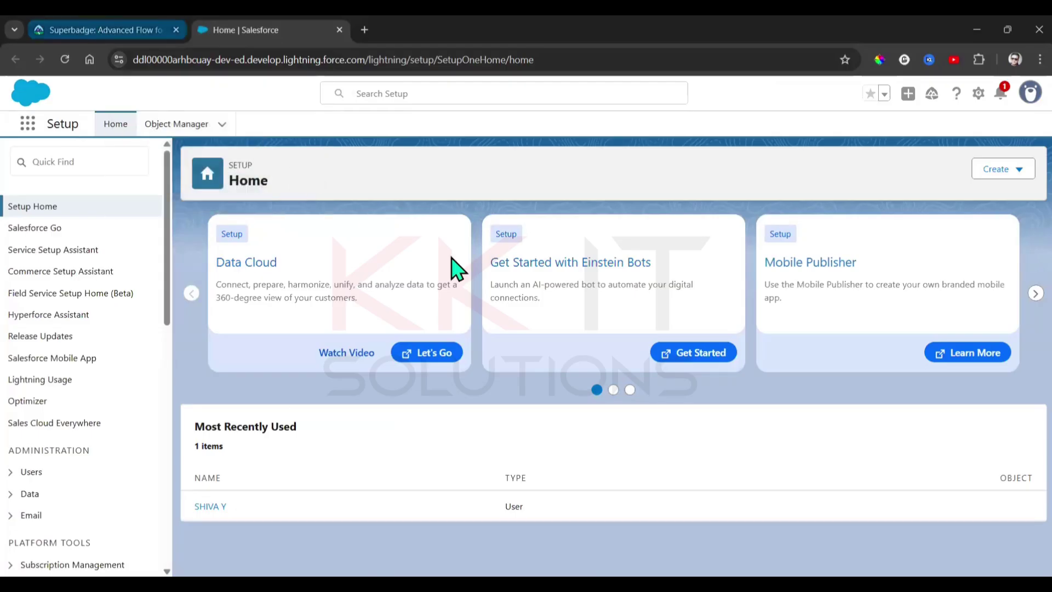
pyautogui.scroll(-3, 882, 274)
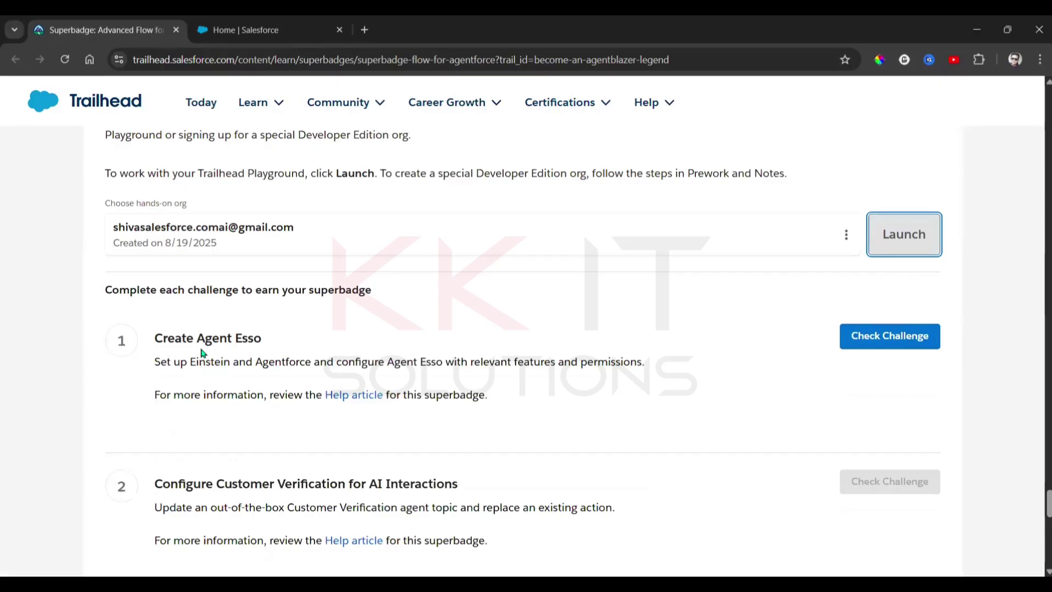
pyautogui.scroll(15, 891, 319)
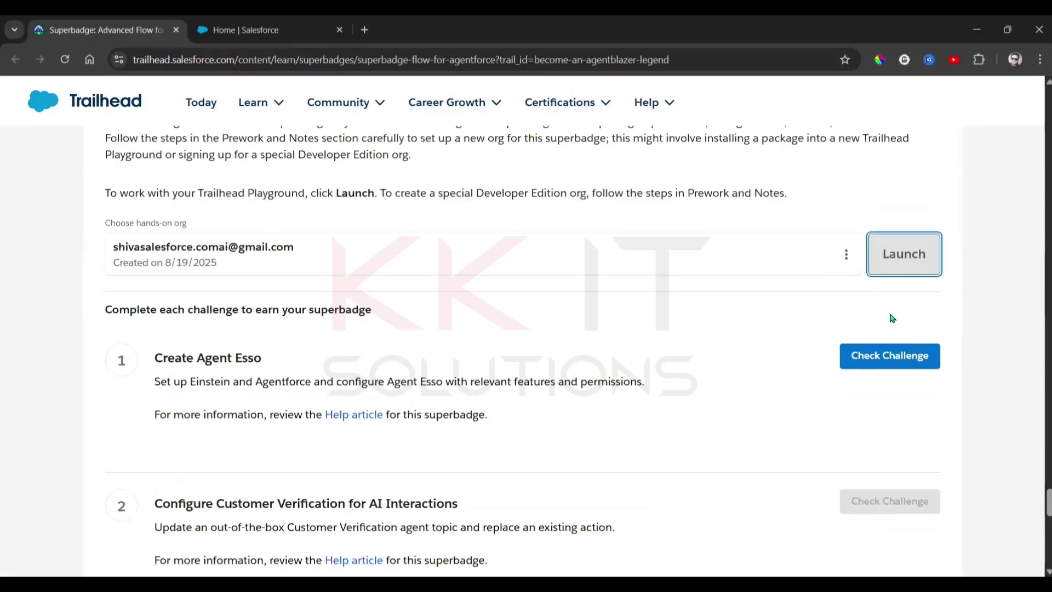
pyautogui.scroll(15, 897, 324)
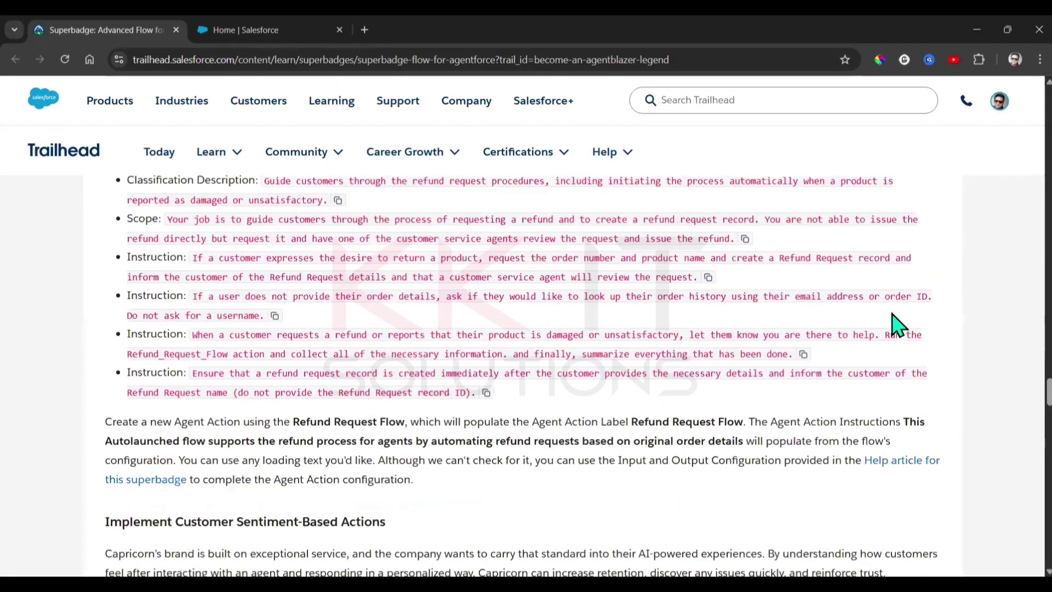
pyautogui.scroll(15, 897, 325)
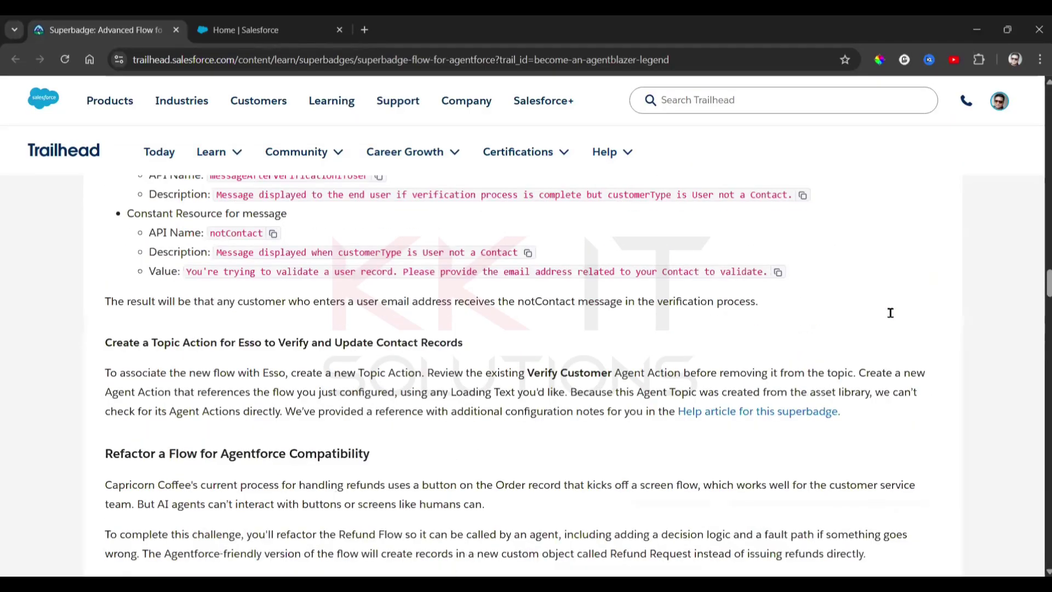
pyautogui.scroll(10, 898, 327)
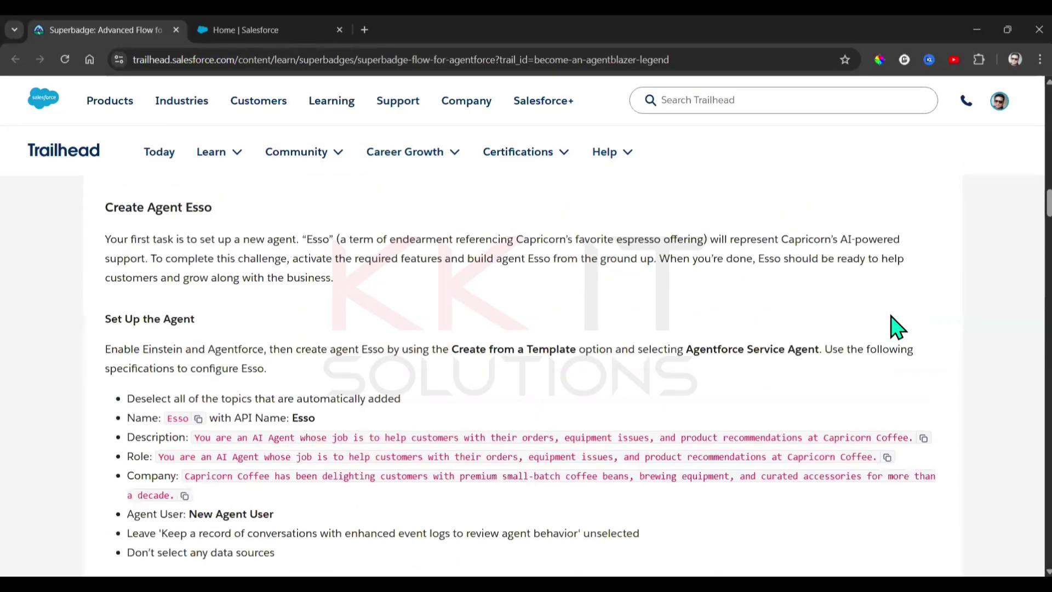
pyautogui.scroll(-5, 898, 327)
pyautogui.scroll(3, 891, 315)
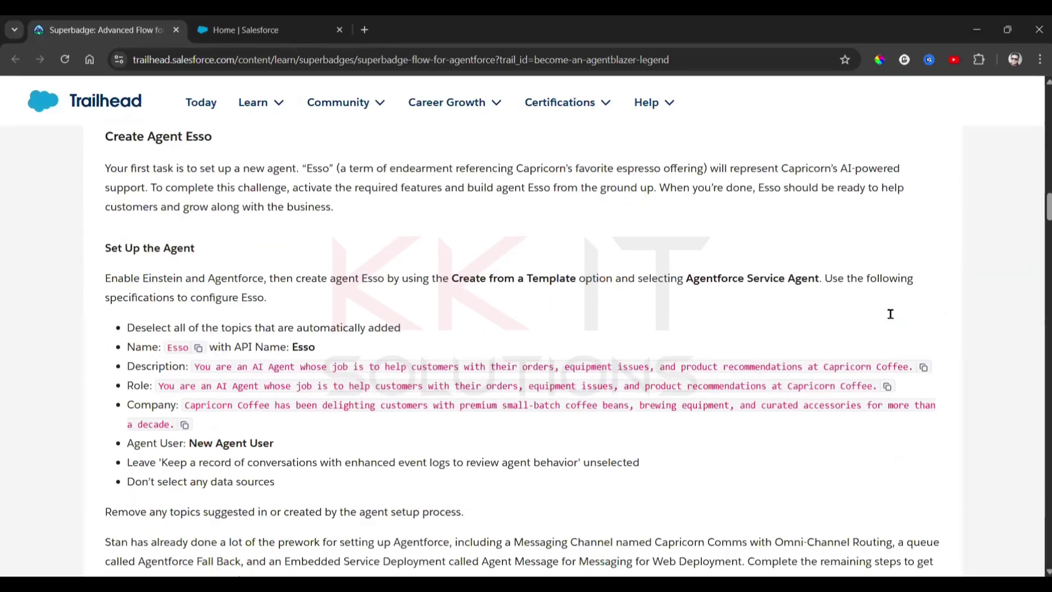
pyautogui.scroll(5, 891, 315)
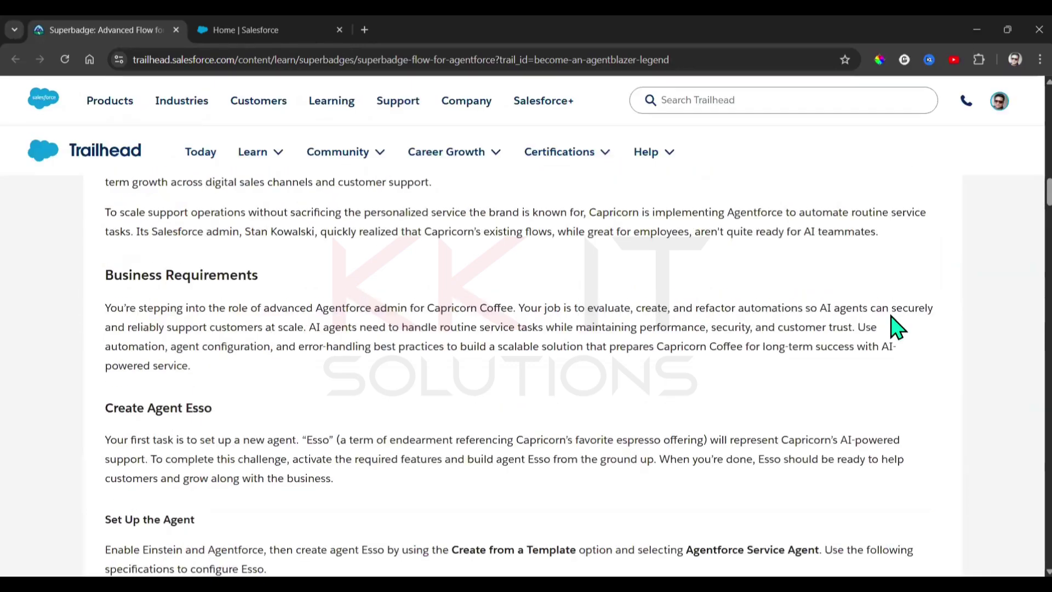
pyautogui.scroll(9, 897, 327)
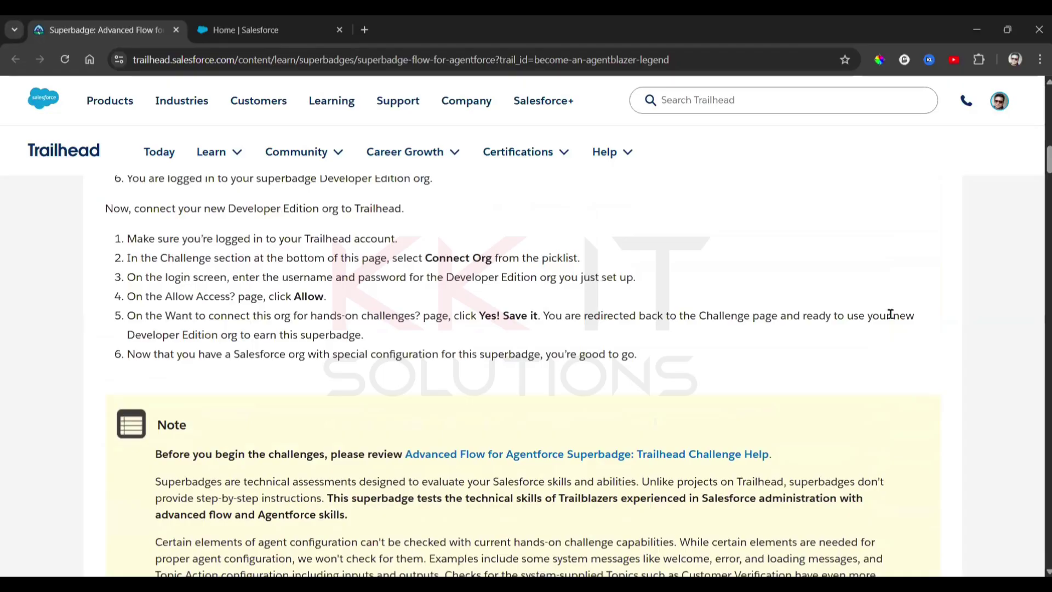
pyautogui.scroll(-7, 891, 314)
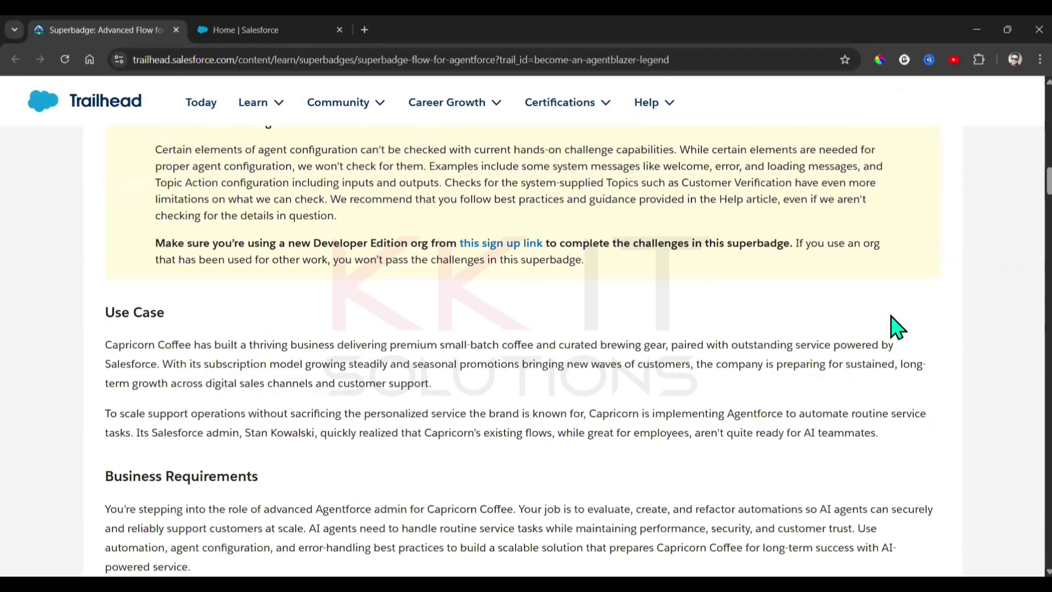
pyautogui.scroll(-5, 897, 327)
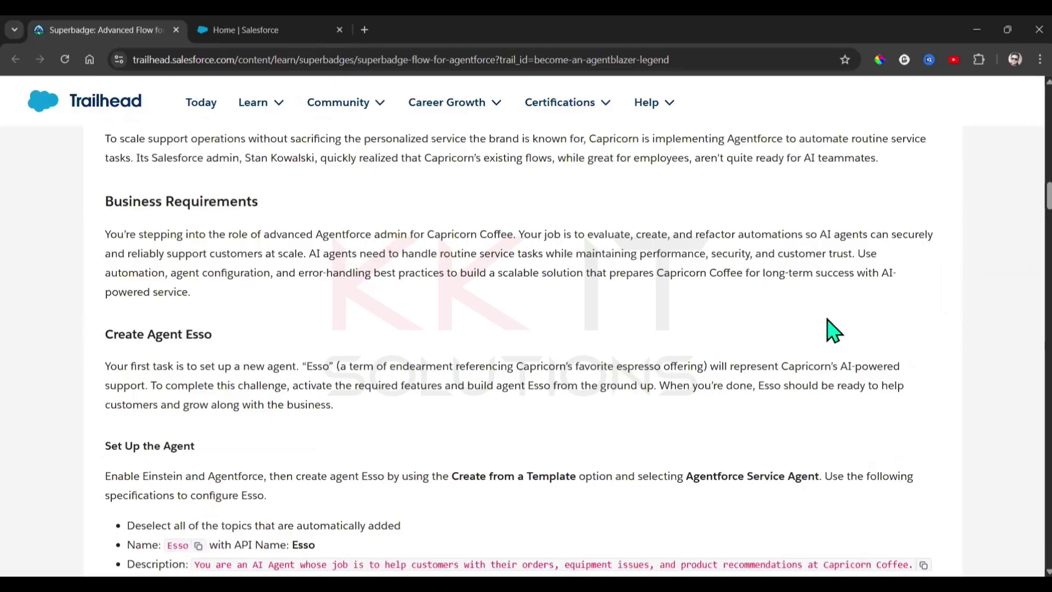
# Step: Switch to the launched Salesforce org, find Einstein Setup, and turn on Einstein
pyautogui.click(246, 30)
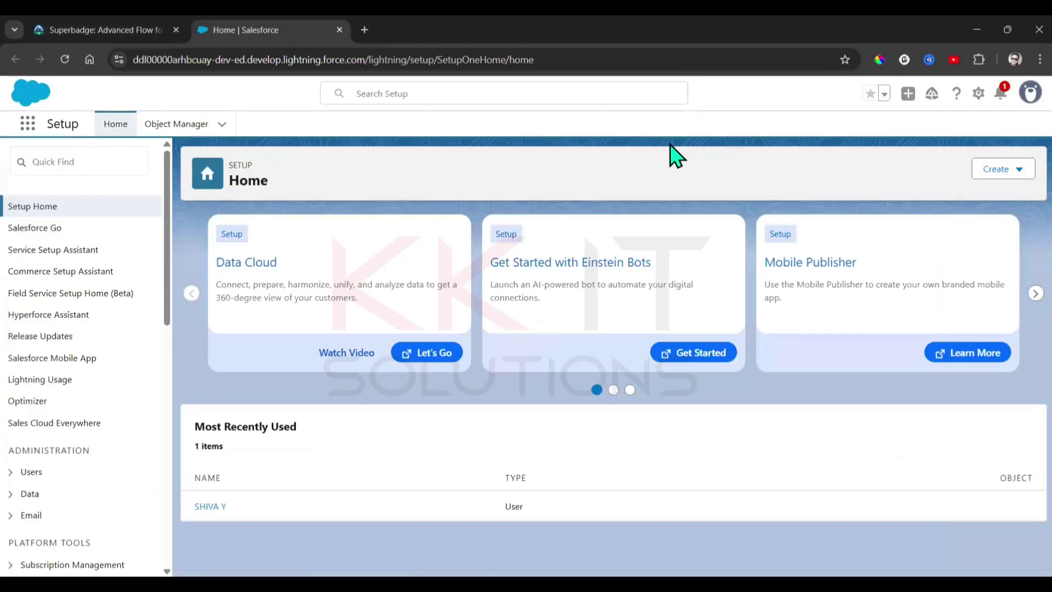
pyautogui.click(68, 154)
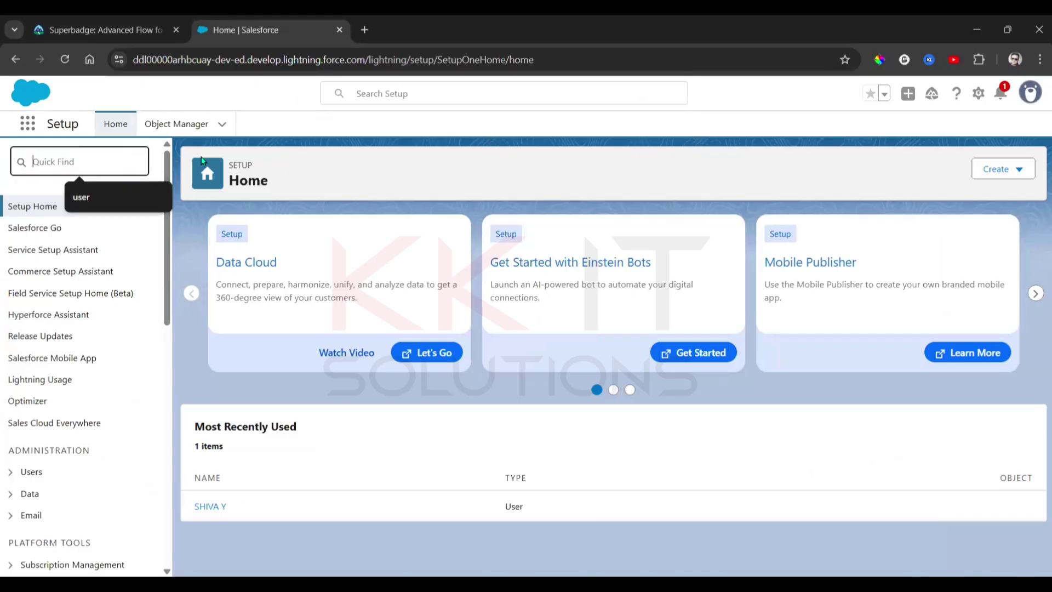
pyautogui.write('E')
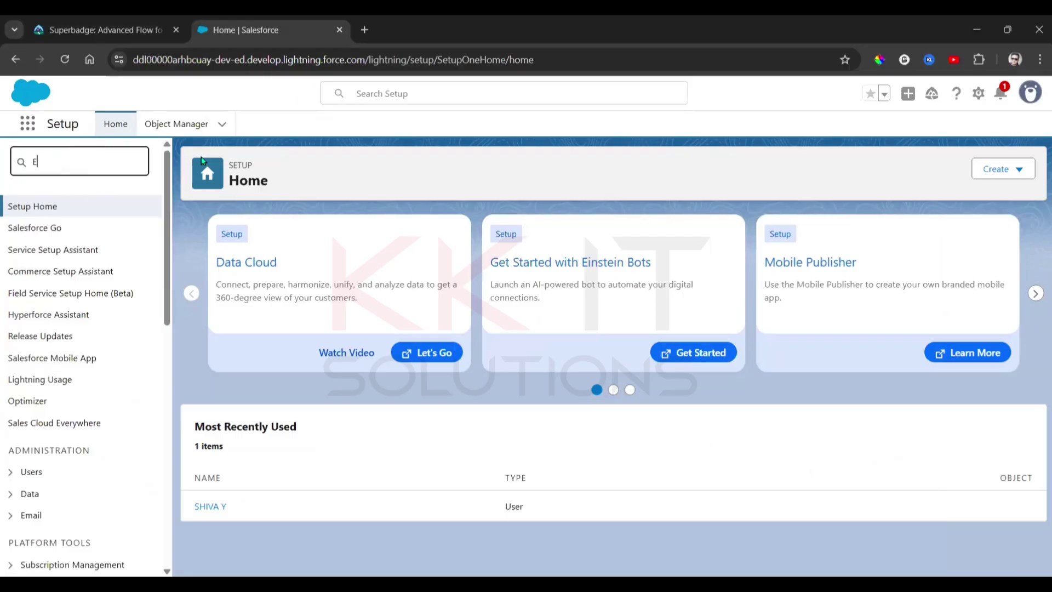
pyautogui.write('instein S')
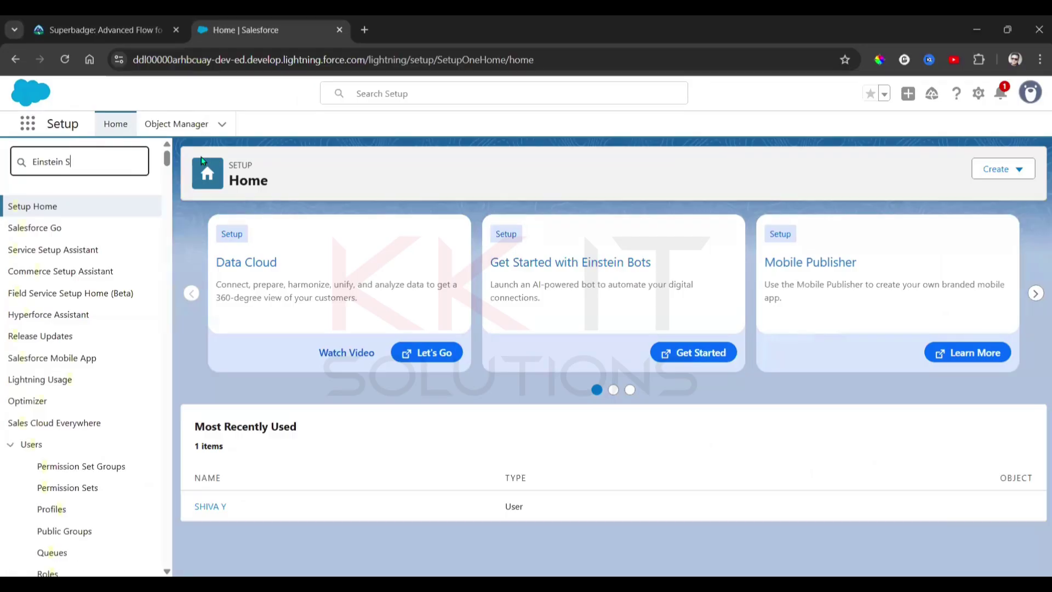
pyautogui.write('etup')
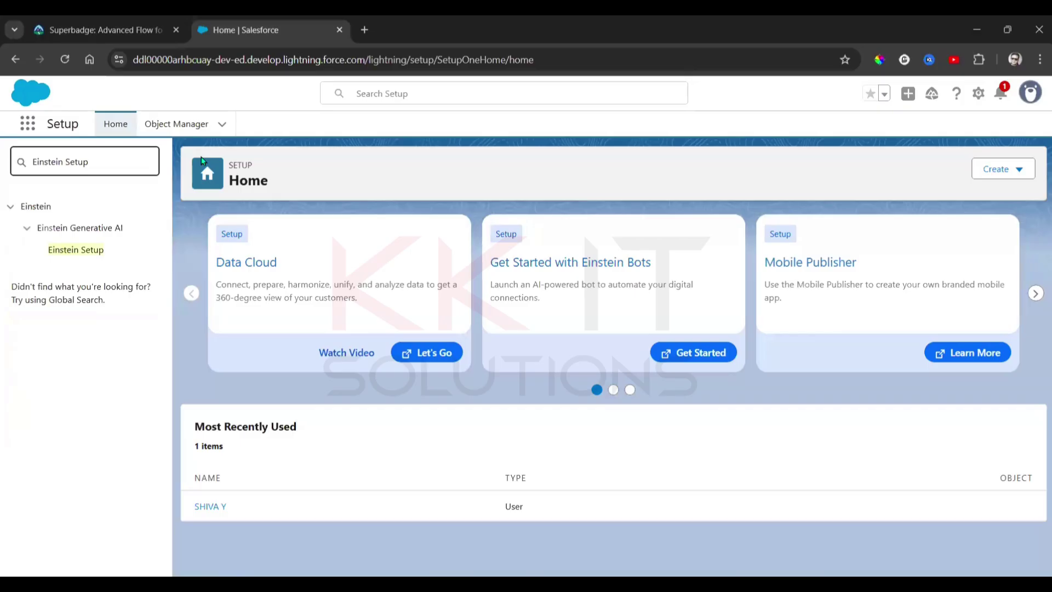
pyautogui.click(86, 252)
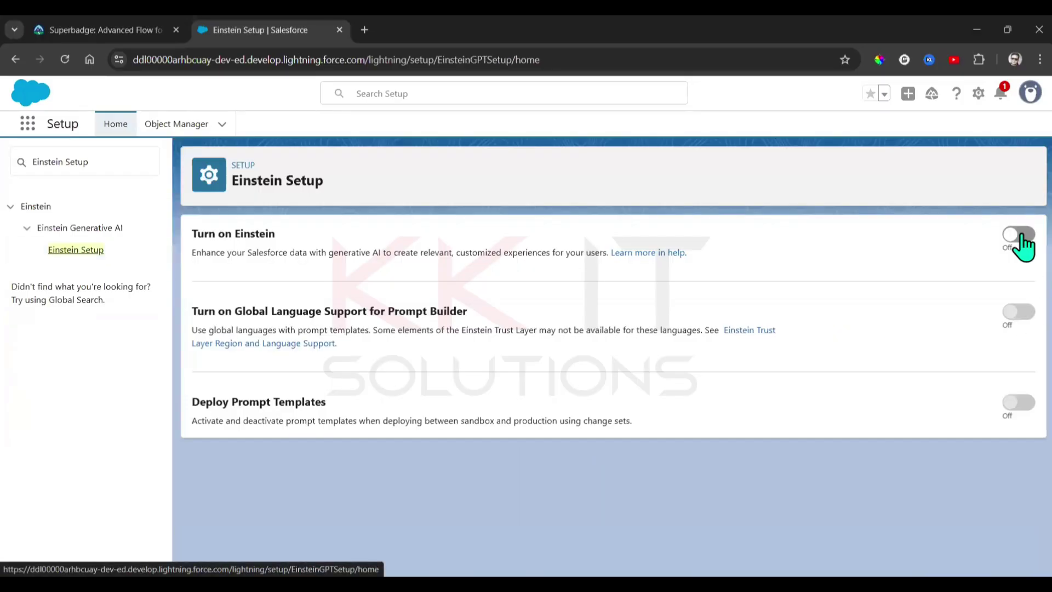
pyautogui.click(1021, 237)
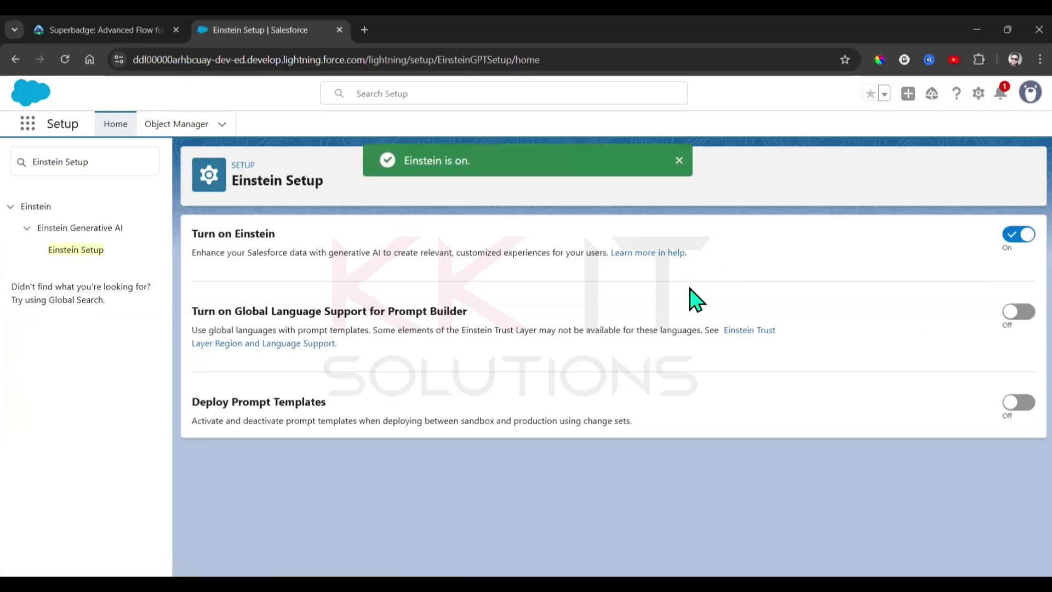
# Step: Try to find the Agentforce Agents settings in Setup
pyautogui.moveTo(155, 164); pyautogui.dragTo(3, 169)
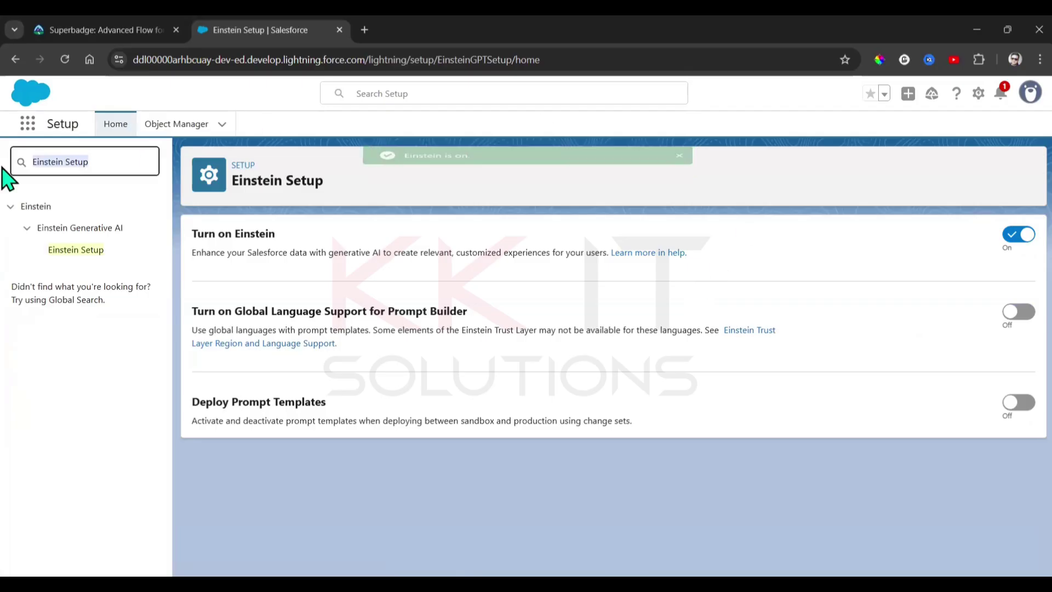
pyautogui.write('Agents')
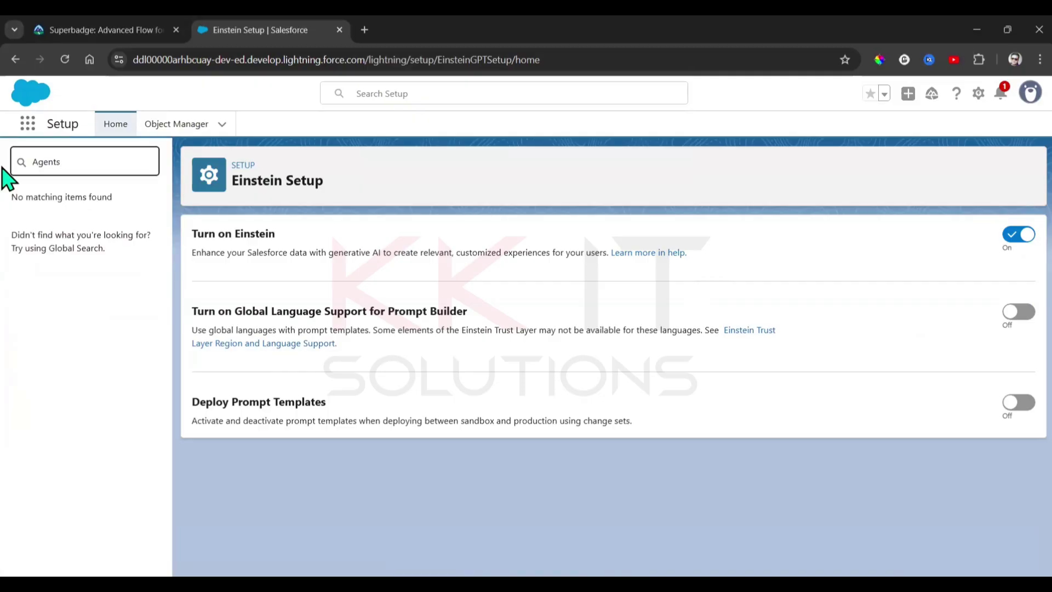
pyautogui.press('BackSpace')
pyautogui.write('force Agen')
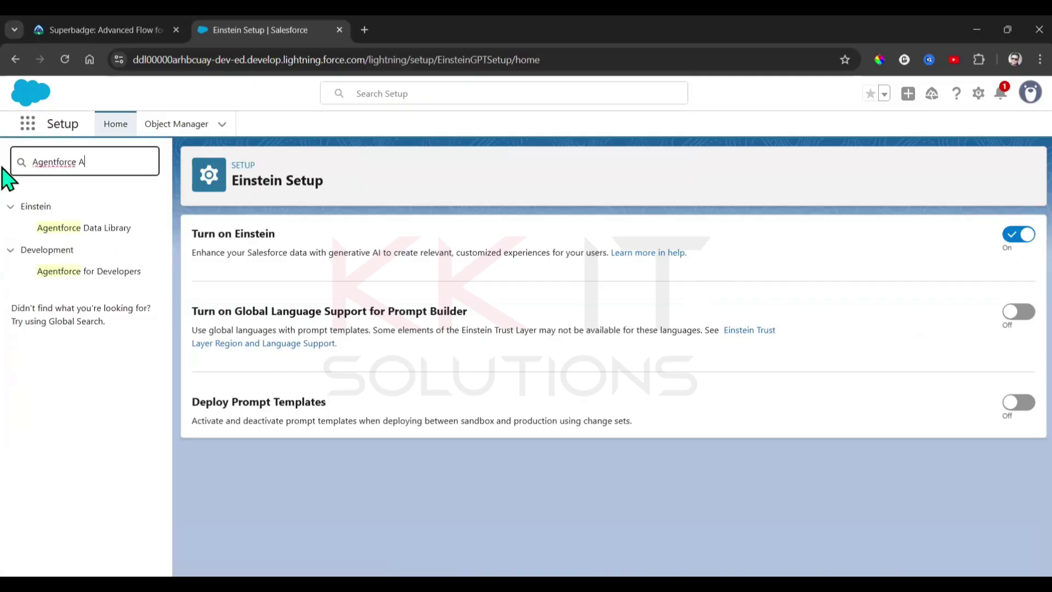
# Step: Refresh Setup, then turn on Agentforce and the Agentforce (Default) Agent in the Agentforce Agents settings
pyautogui.click(65, 59)
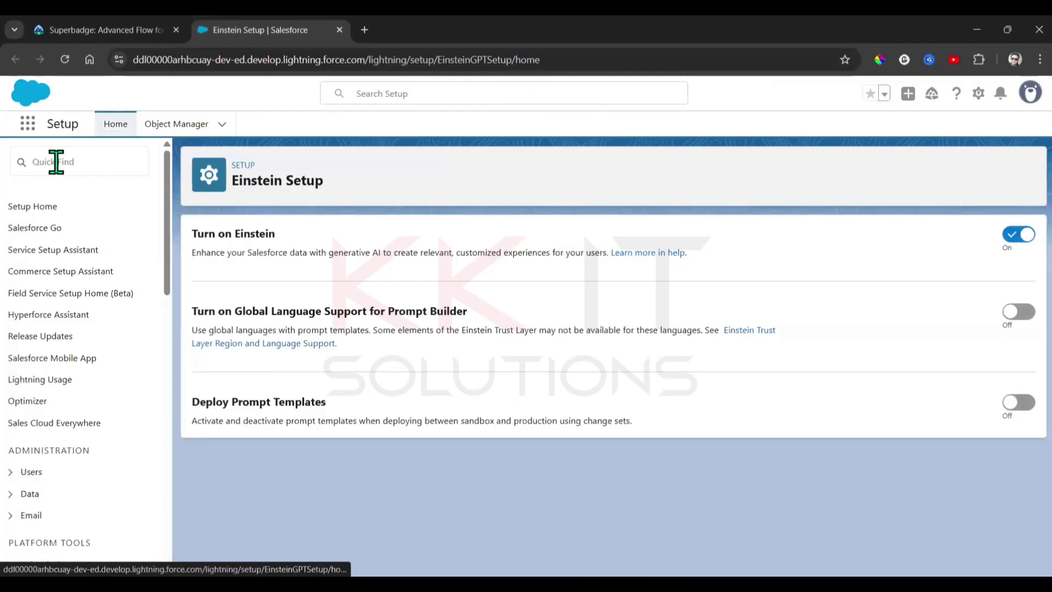
pyautogui.click(56, 162)
pyautogui.write('Agent')
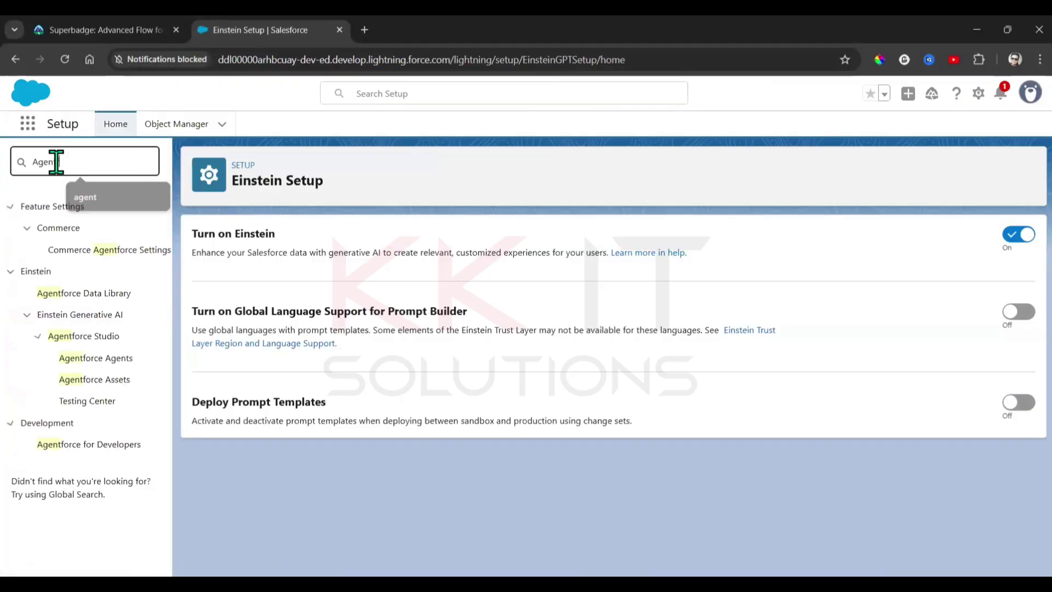
pyautogui.write('force')
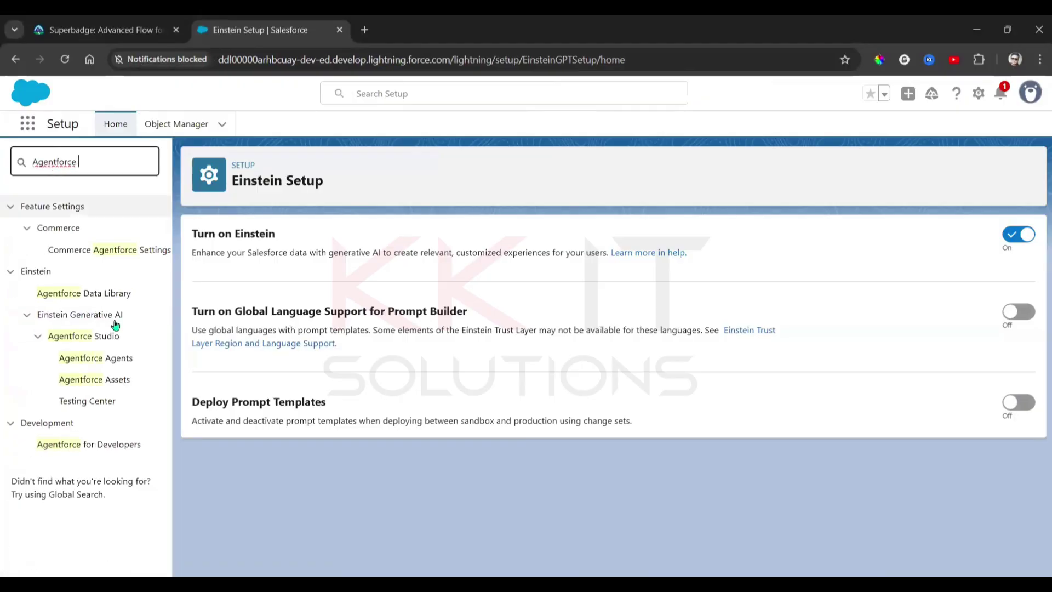
pyautogui.click(110, 359)
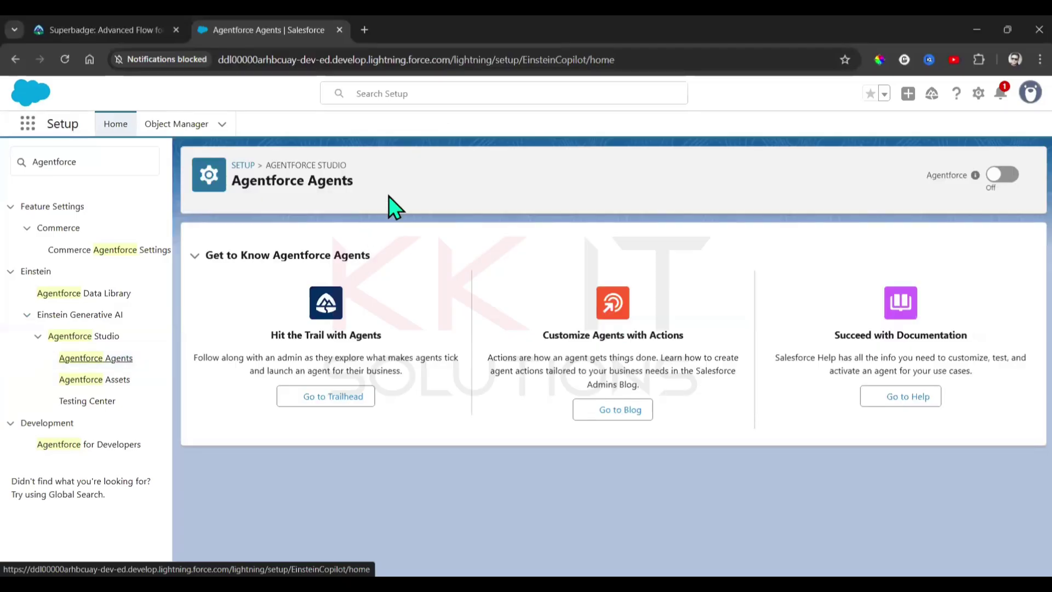
pyautogui.click(1003, 174)
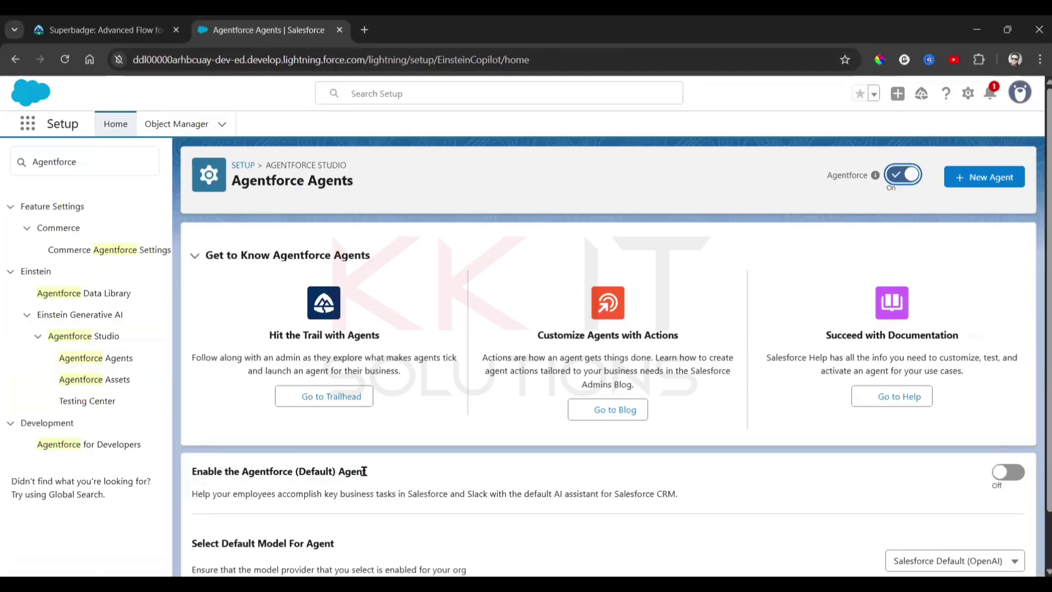
pyautogui.click(1008, 472)
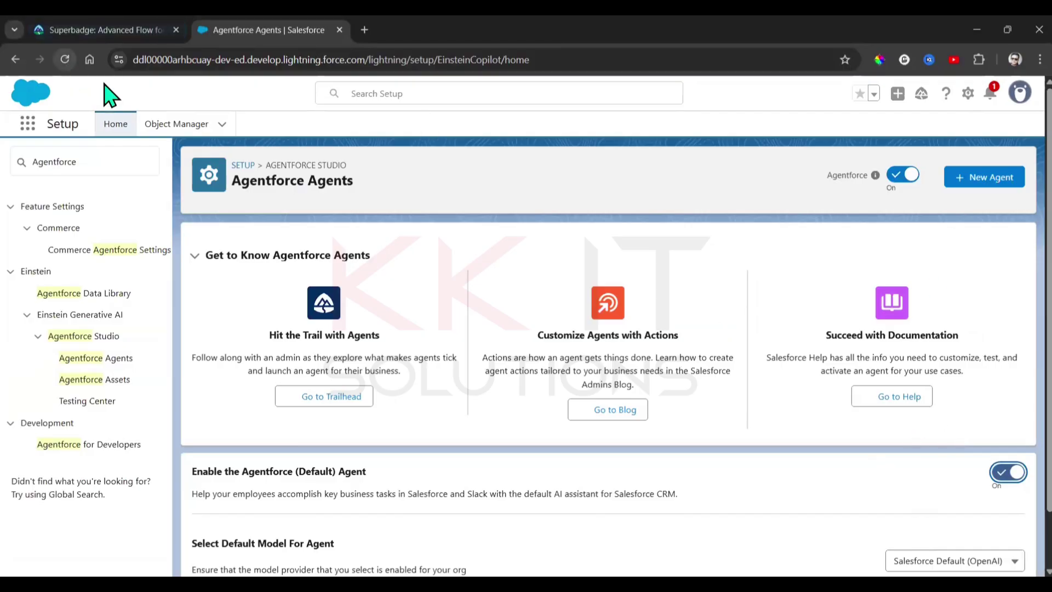
# Step: Refresh the Agentforce Agents page and start a new agent from the Agentforce Service Agent template
pyautogui.click(65, 59)
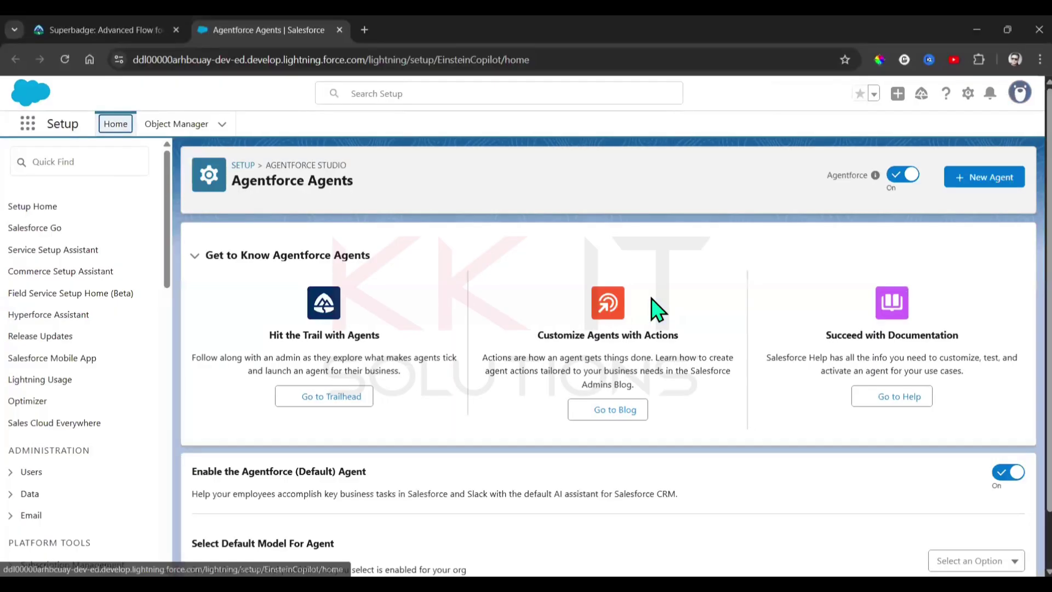
pyautogui.click(980, 189)
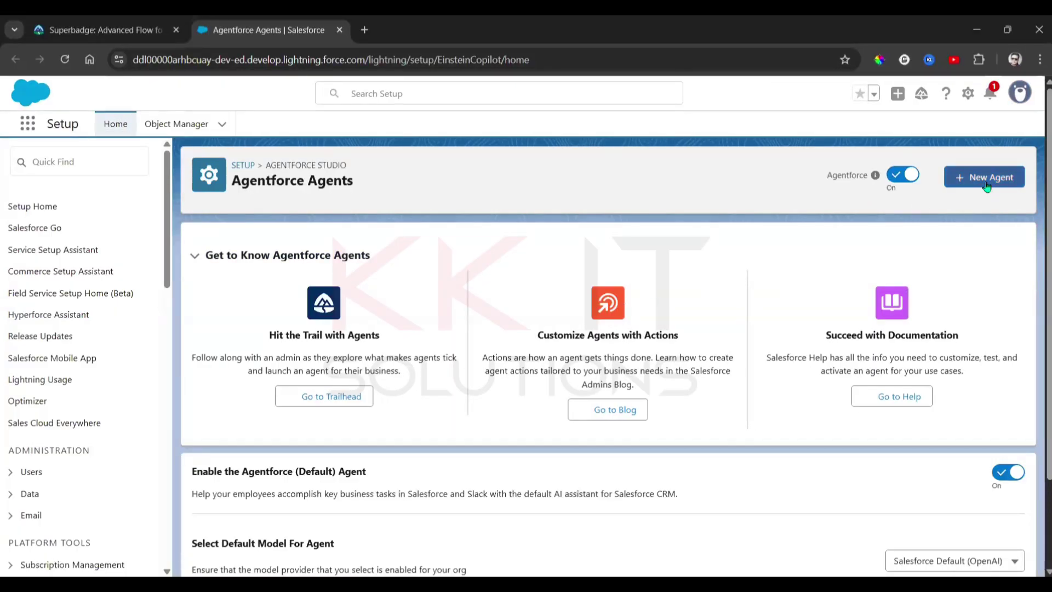
pyautogui.click(986, 186)
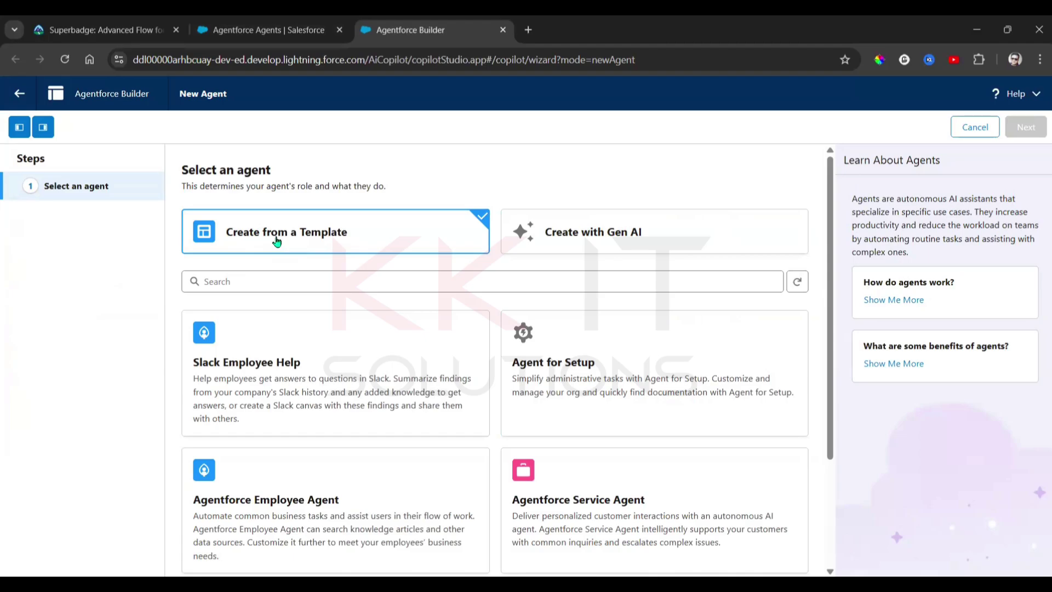
pyautogui.click(607, 518)
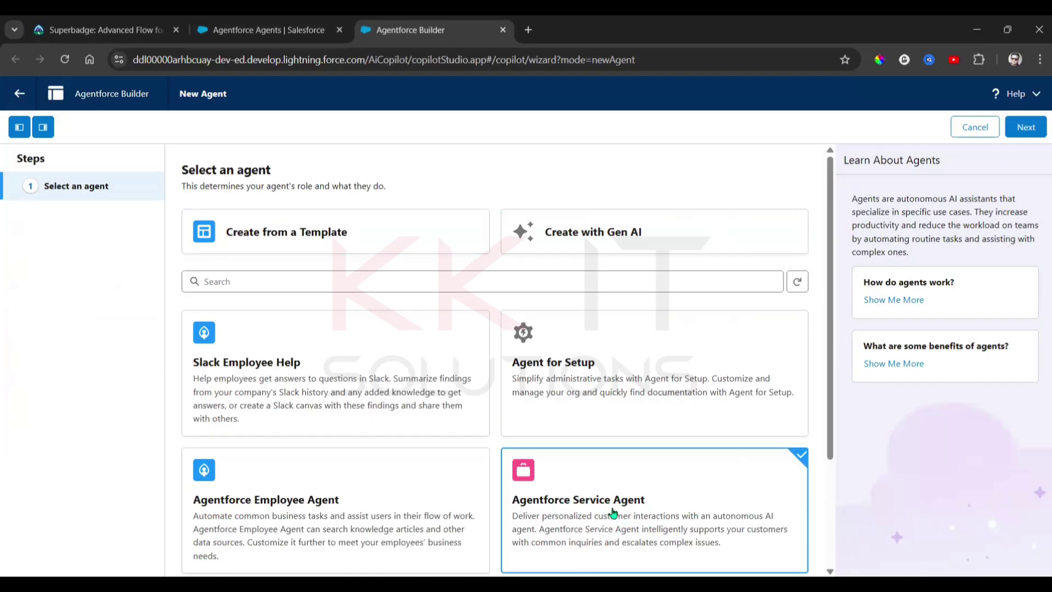
pyautogui.click(1032, 130)
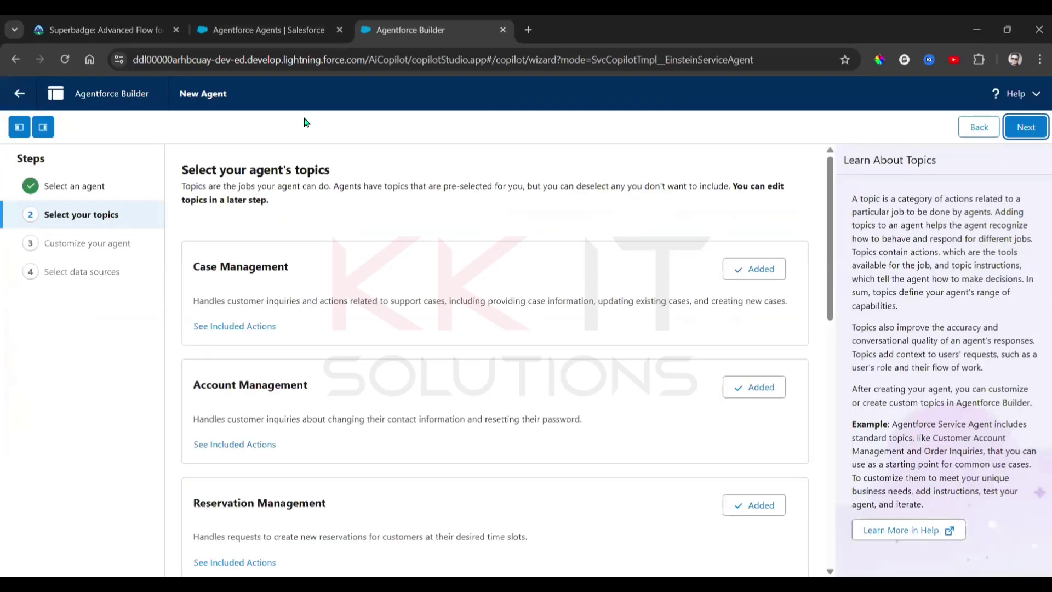
# Step: Check the superbadge's agent specifications and deselect the Case Management, Account Management, Reservation Management, Delivery Issues and Order Inquiries topics in the new agent
pyautogui.click(297, 21)
pyautogui.click(99, 30)
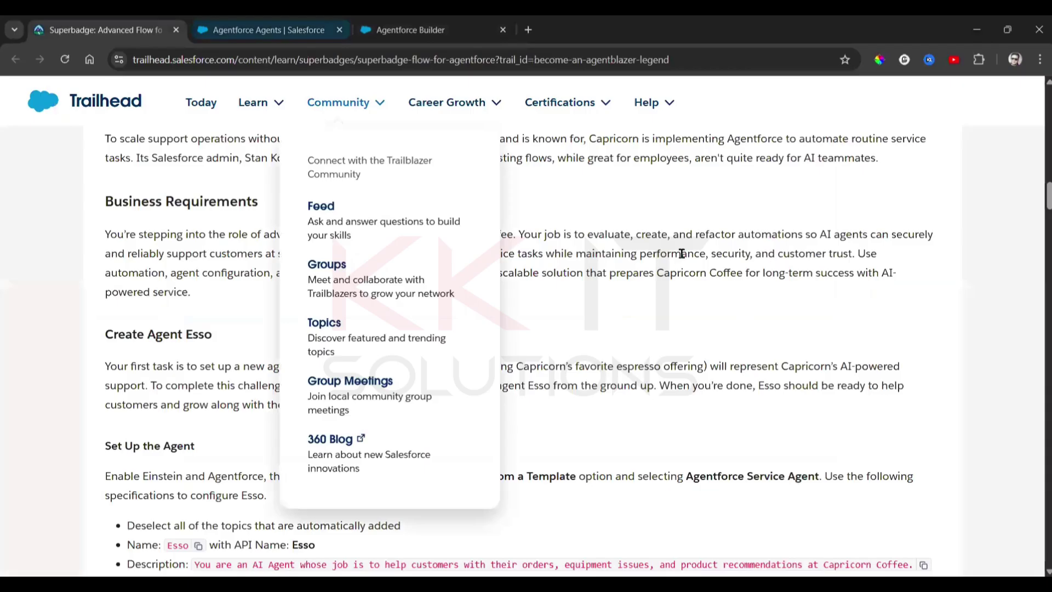
pyautogui.scroll(-3, 678, 253)
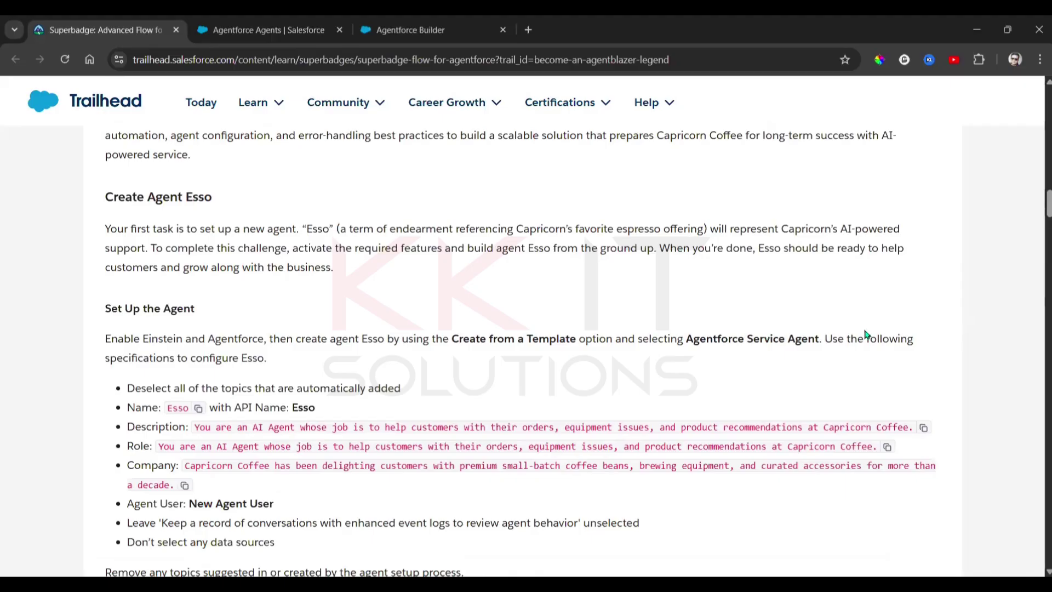
pyautogui.click(391, 22)
pyautogui.click(758, 279)
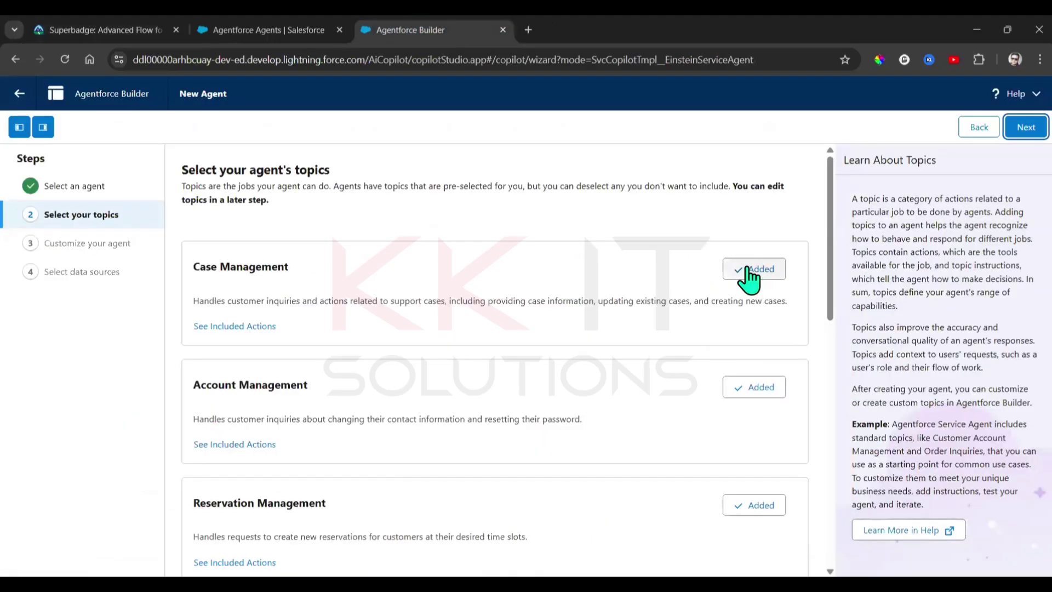
pyautogui.click(760, 388)
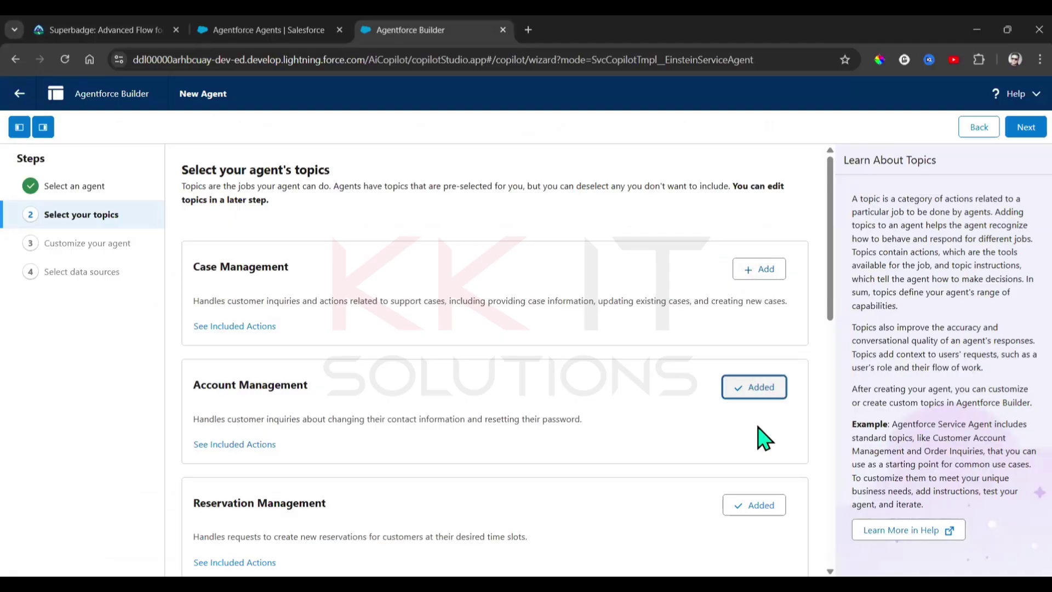
pyautogui.click(761, 507)
pyautogui.scroll(-4, 654, 299)
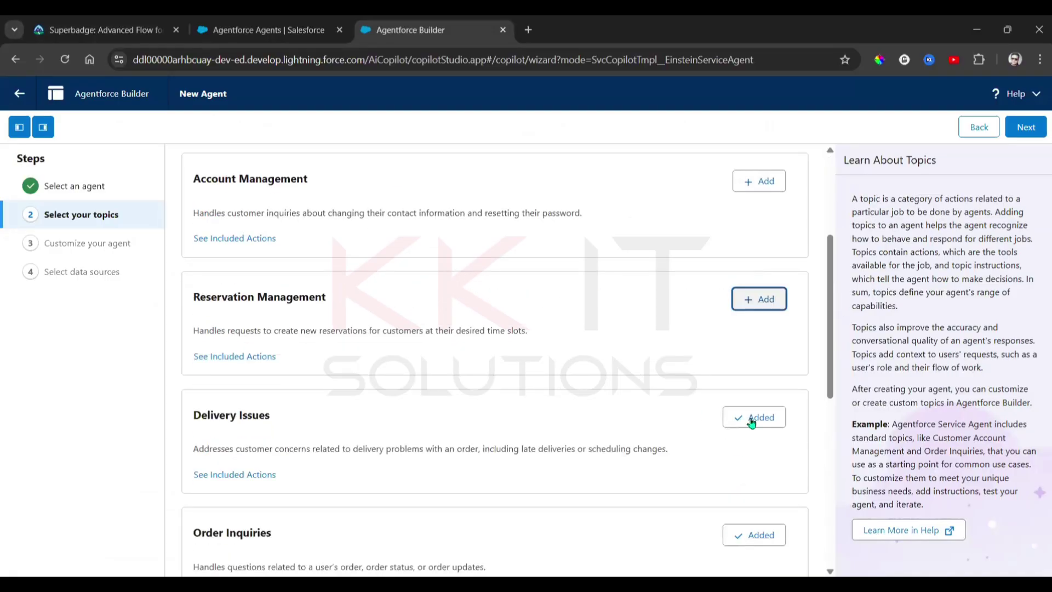
pyautogui.click(755, 420)
pyautogui.click(760, 531)
# Step: Deselect the Escalation, General FAQ and Service Customer Verification topics and continue to the agent customization
pyautogui.scroll(-5, 719, 357)
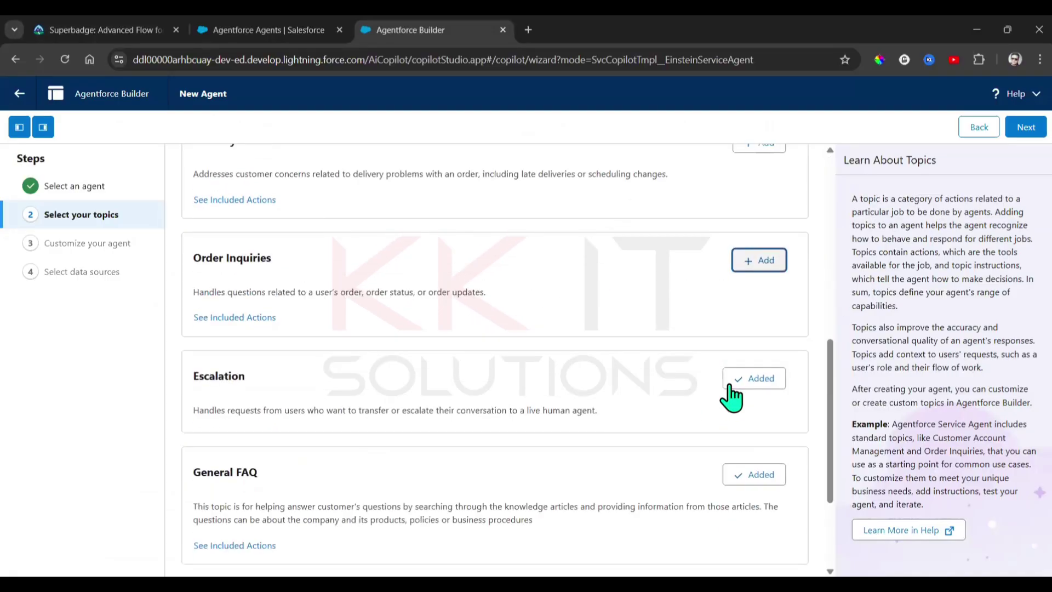
pyautogui.click(737, 379)
pyautogui.click(746, 477)
pyautogui.scroll(-3, 679, 351)
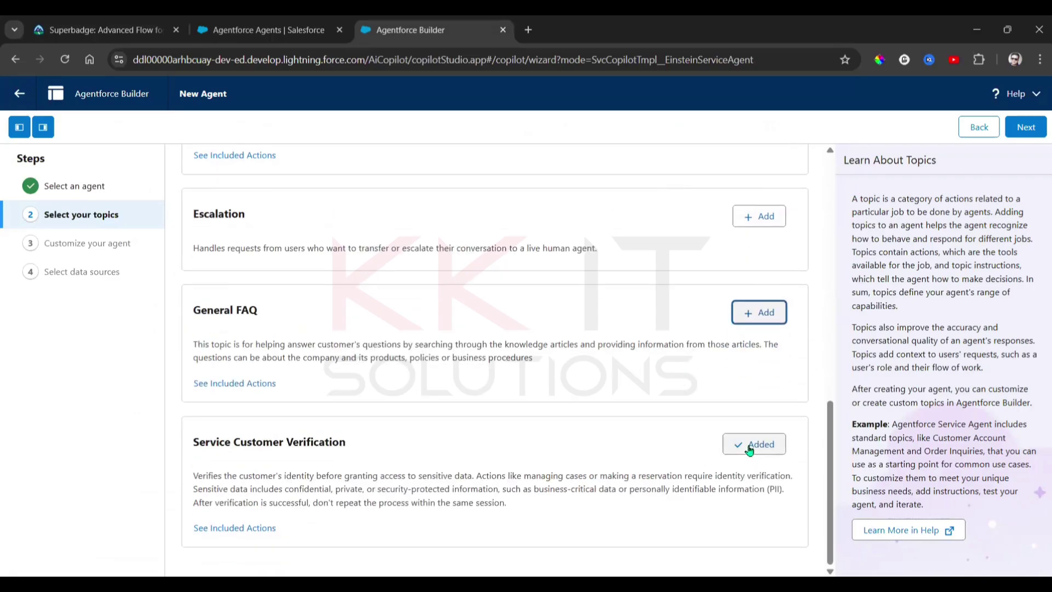
pyautogui.click(747, 447)
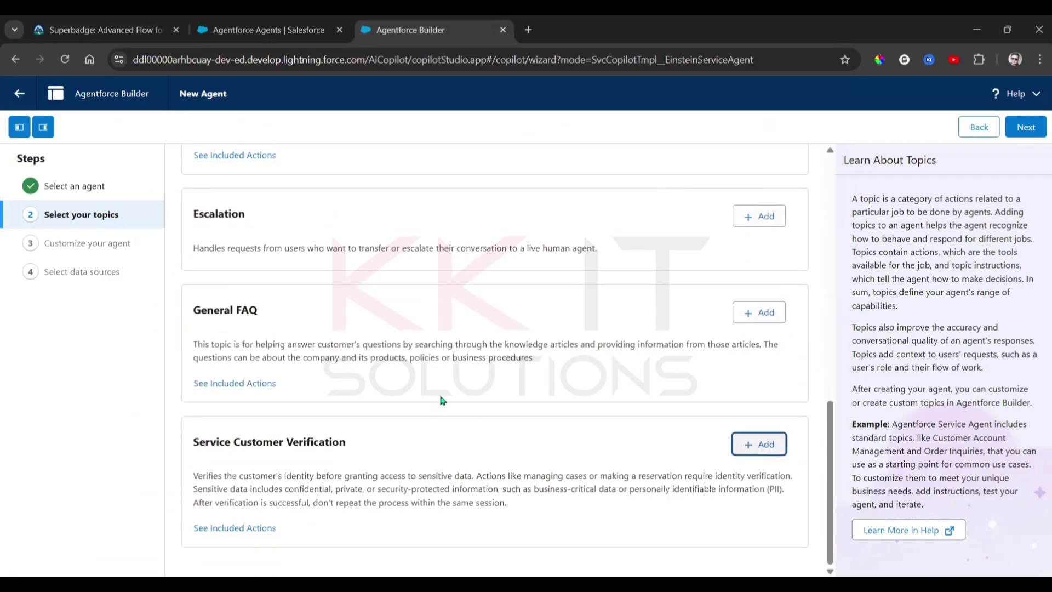
pyautogui.scroll(15, 441, 401)
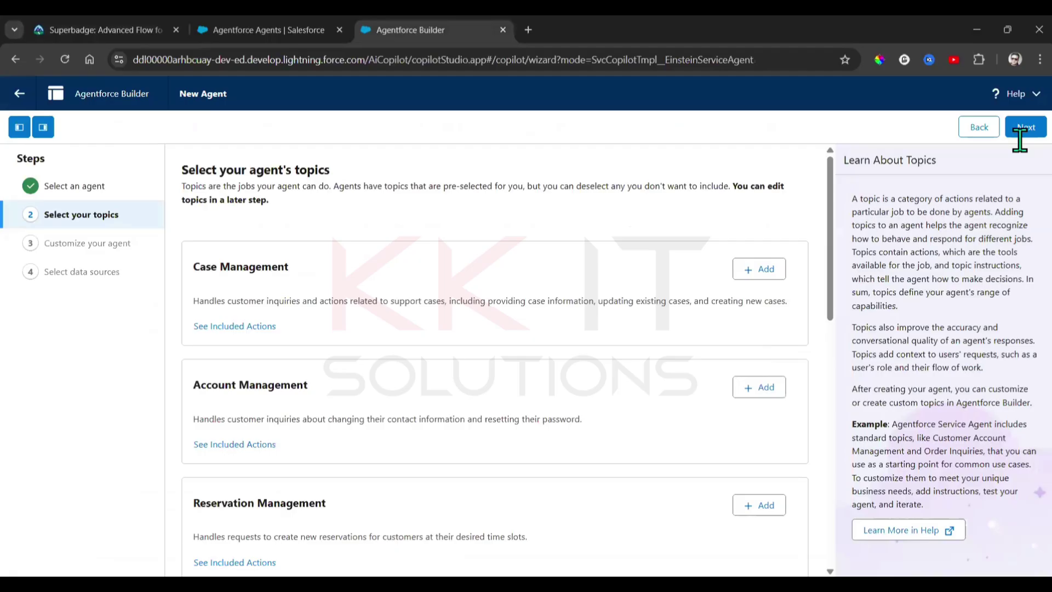
pyautogui.click(1024, 131)
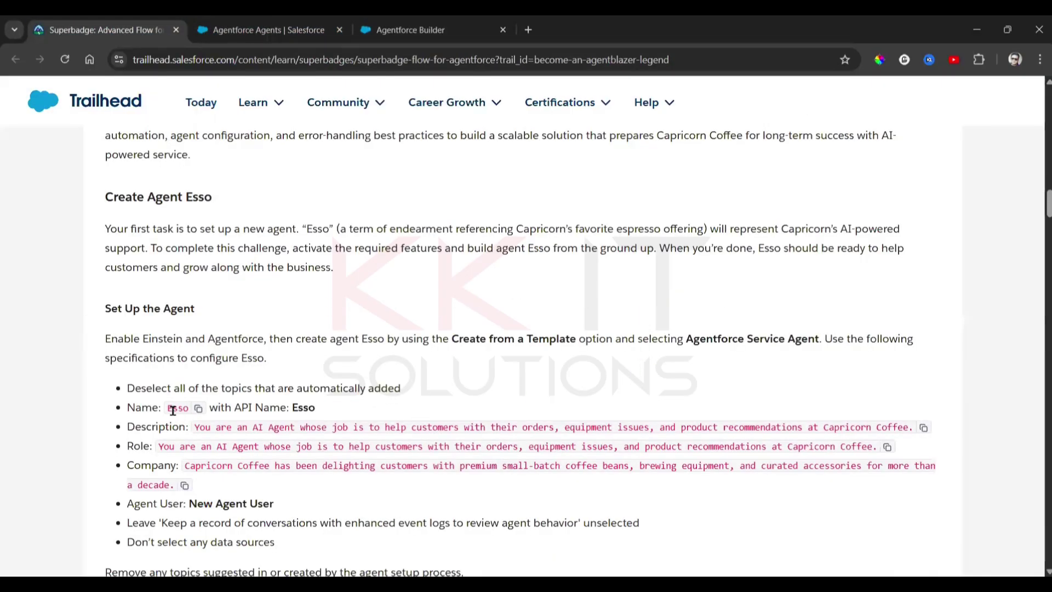
# Step: Copy the agent name from the superbadge specifications and set both the Name and API Name to Esso
pyautogui.click(198, 408)
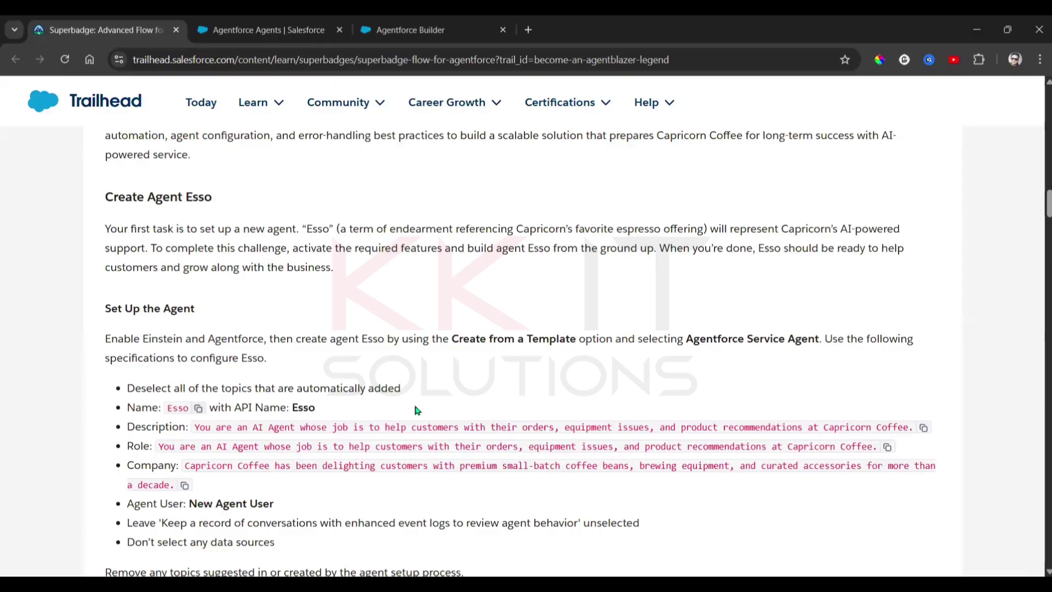
pyautogui.click(460, 30)
pyautogui.moveTo(313, 241); pyautogui.dragTo(129, 251)
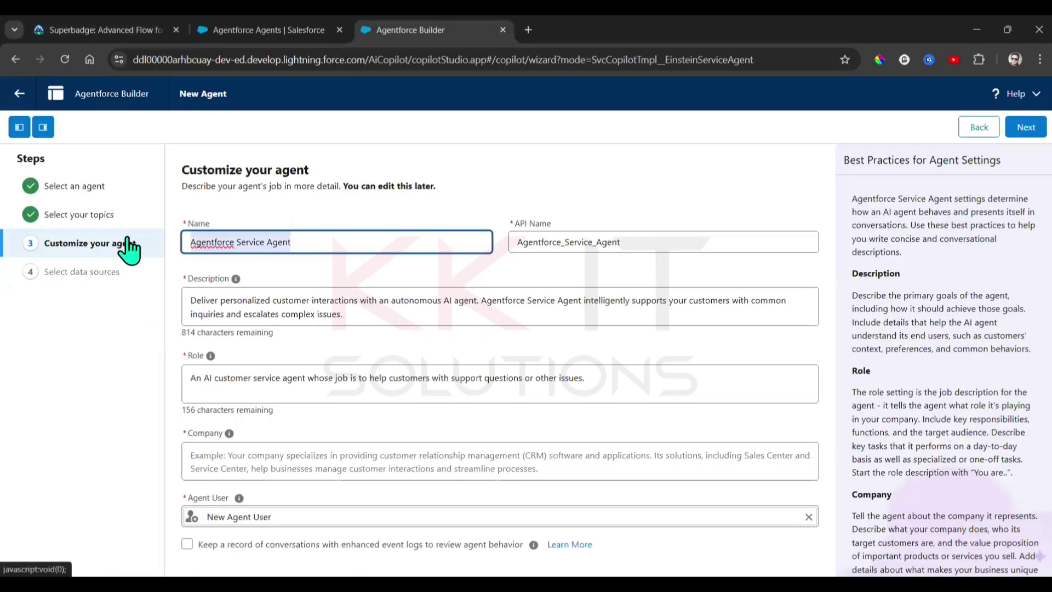
pyautogui.hotkey('ctrl', 'v')
pyautogui.doubleClick(548, 242)
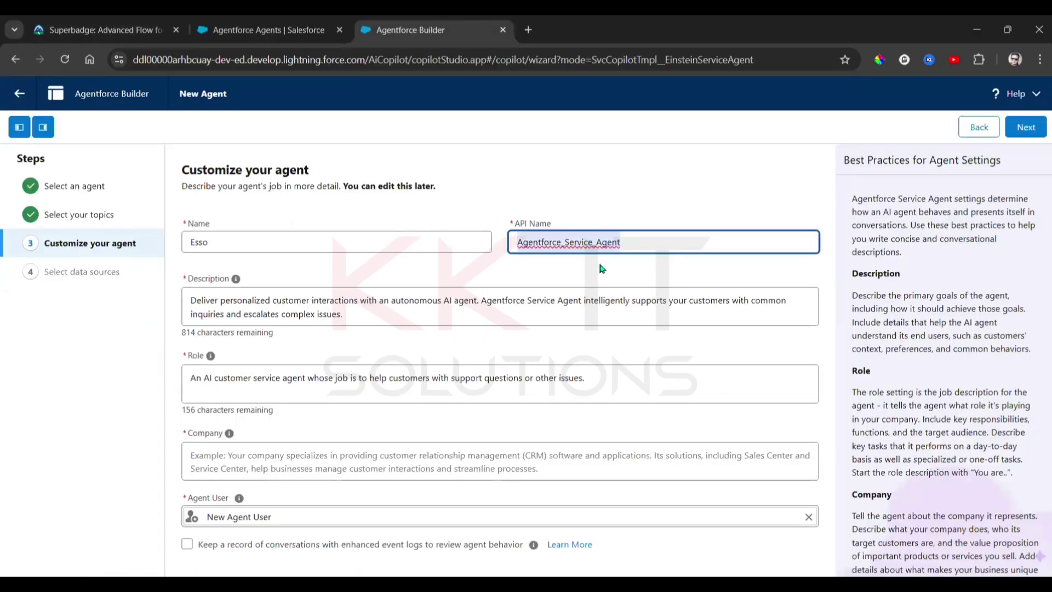
pyautogui.hotkey('ctrl', 'v')
# Step: Set the description to "You are an AI Agent whose job is to help customers with their orders, equipment issues, and product recommendations at Capricorn Coffee."
pyautogui.click(230, 25)
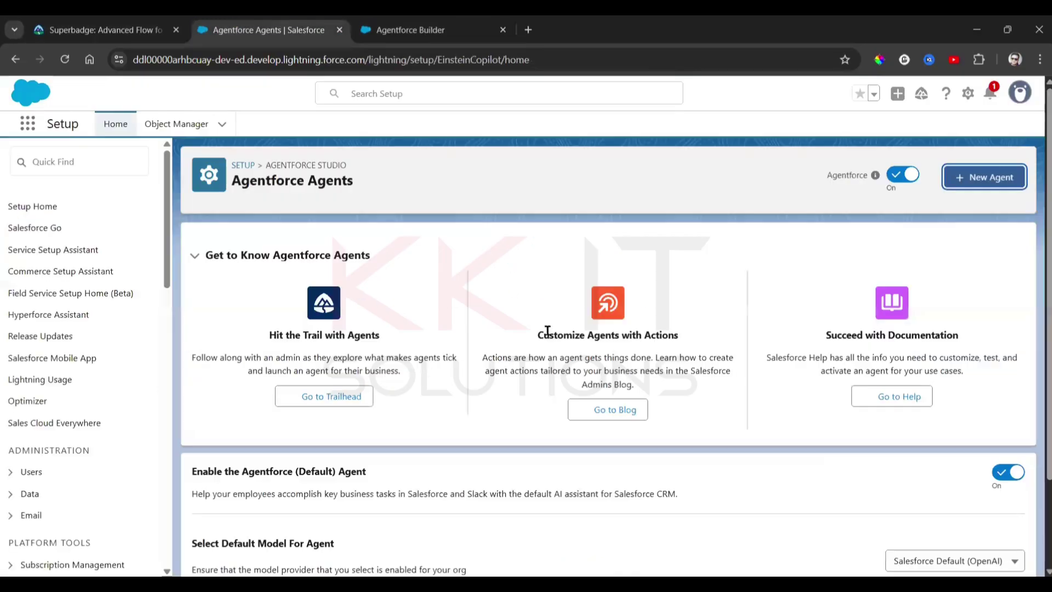
pyautogui.click(169, 28)
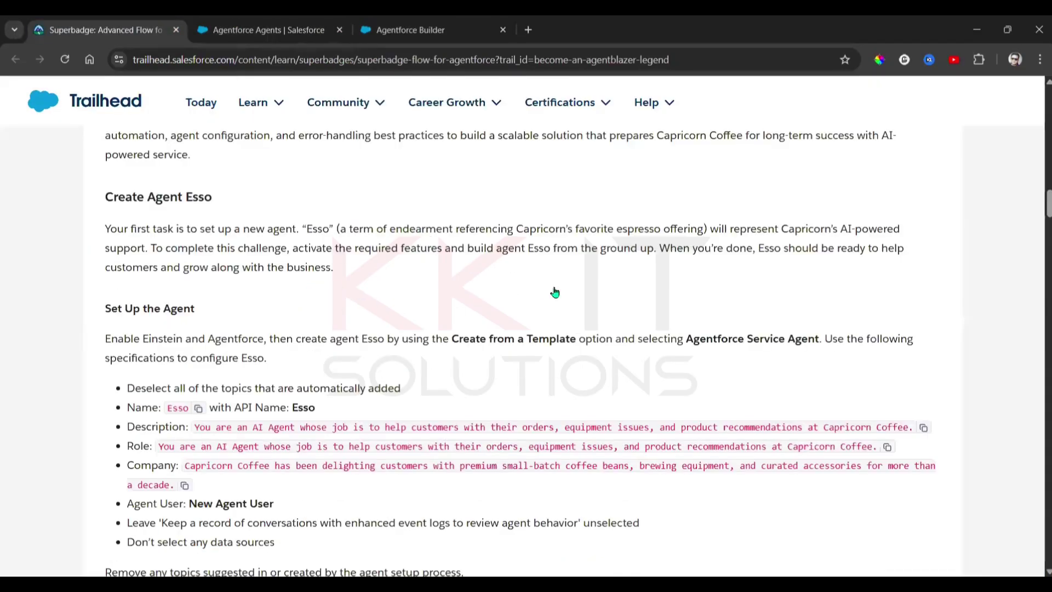
pyautogui.click(924, 427)
pyautogui.click(414, 30)
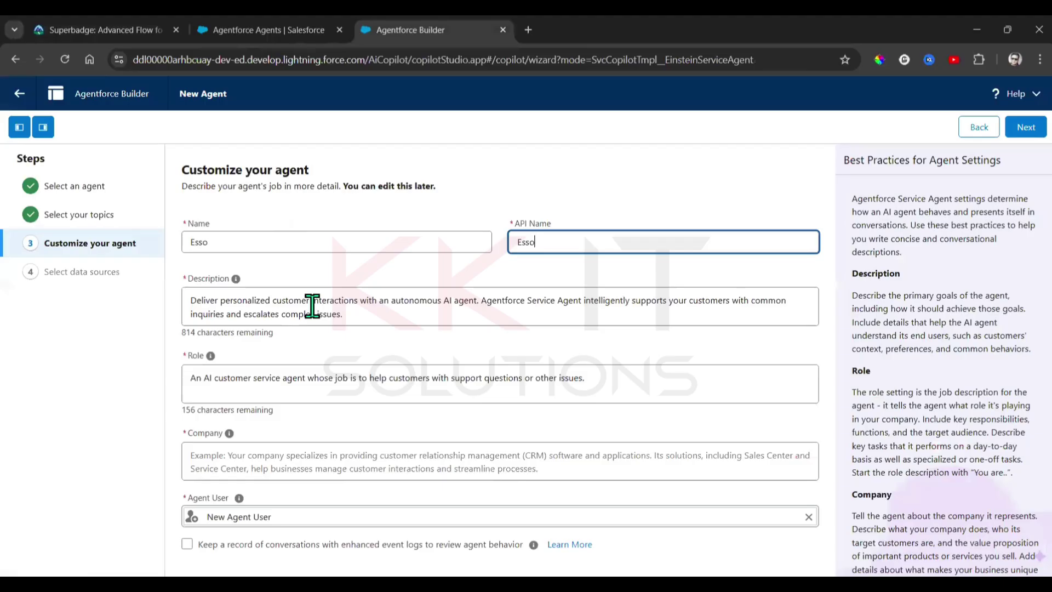
pyautogui.tripleClick(391, 313)
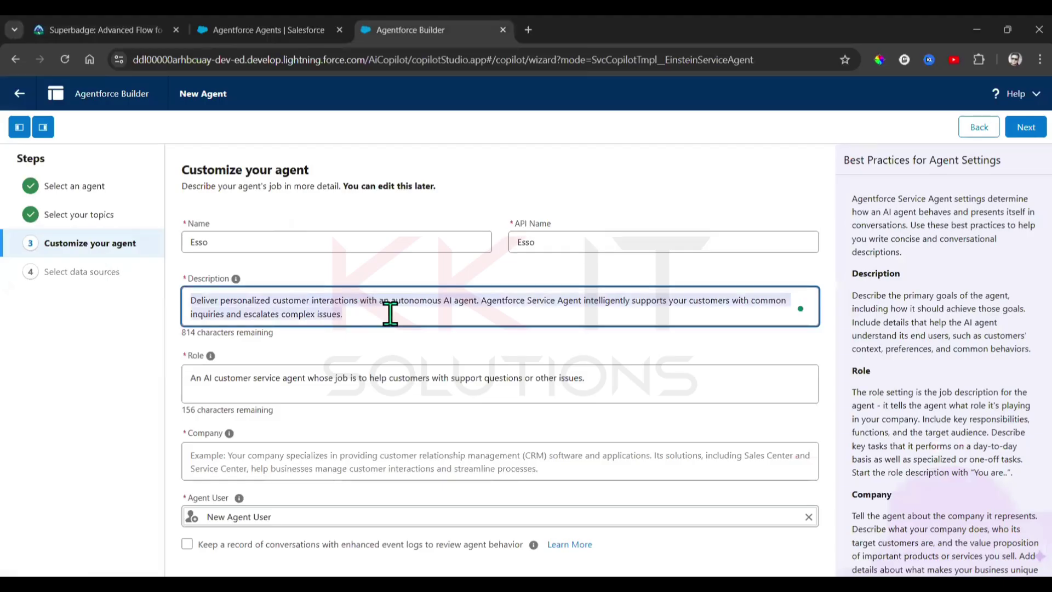
pyautogui.hotkey('ctrl', 'v')
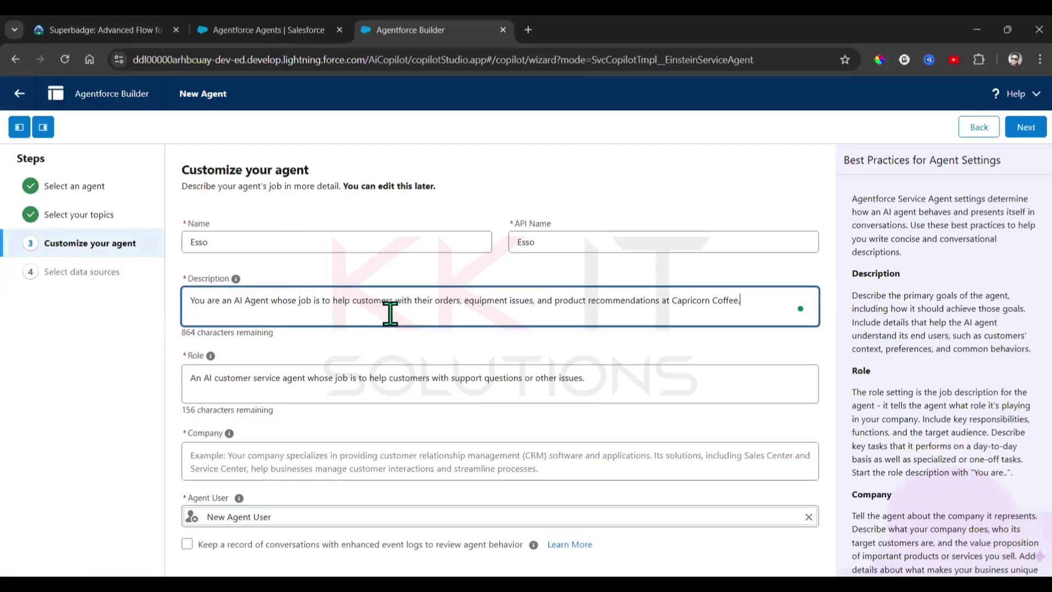
# Step: Set the role to "You are an AI Agent whose job is to help customers with their orders, equipment issues, and product recommendations at Capricorn Coffee."
pyautogui.click(113, 24)
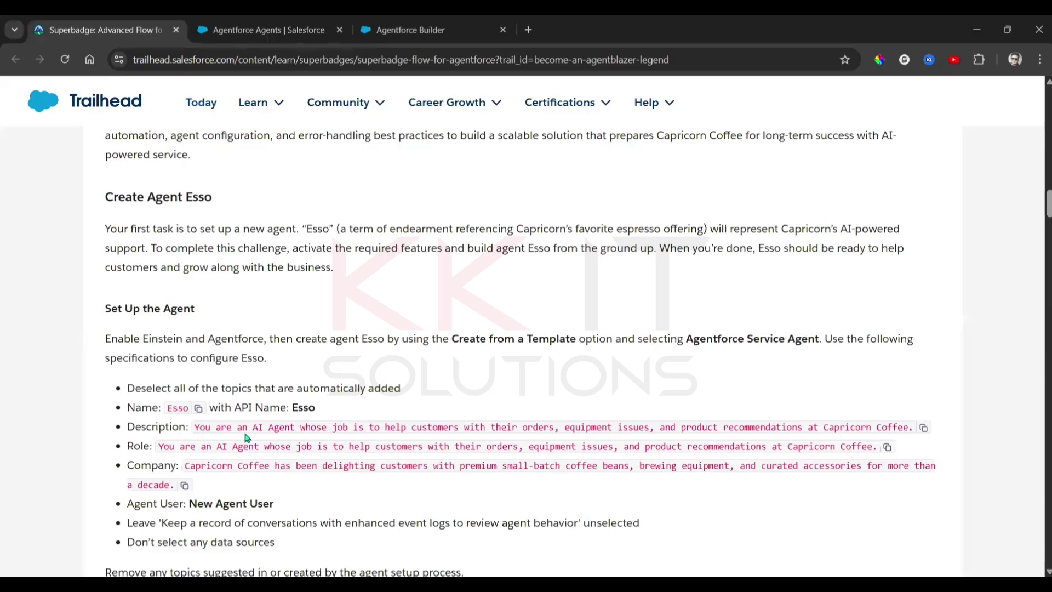
pyautogui.click(887, 447)
pyautogui.click(441, 28)
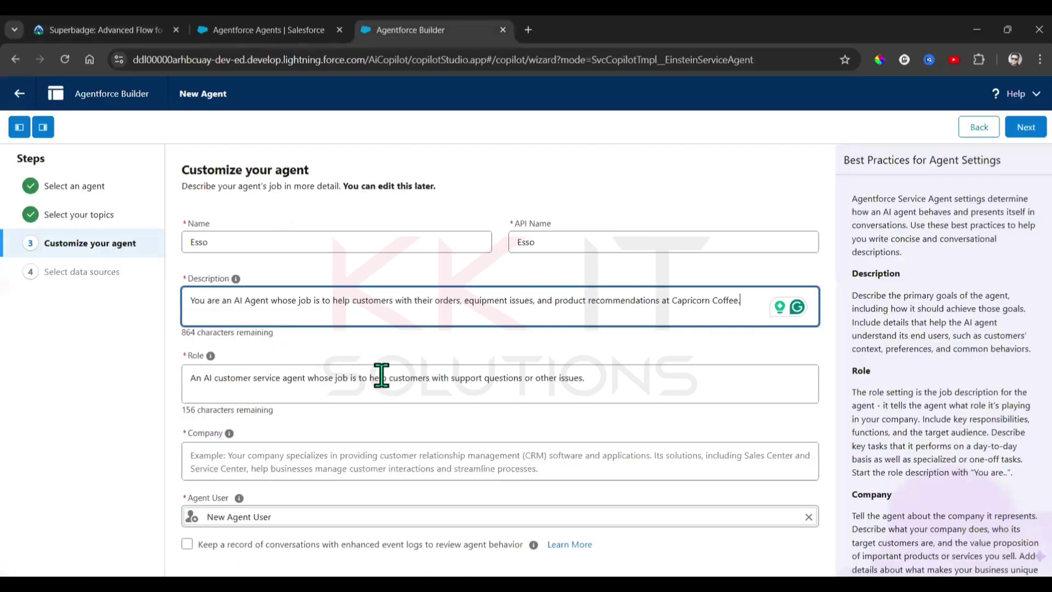
pyautogui.click(650, 388)
pyautogui.hotkey('ctrl', 'a')
pyautogui.hotkey('ctrl', 'v')
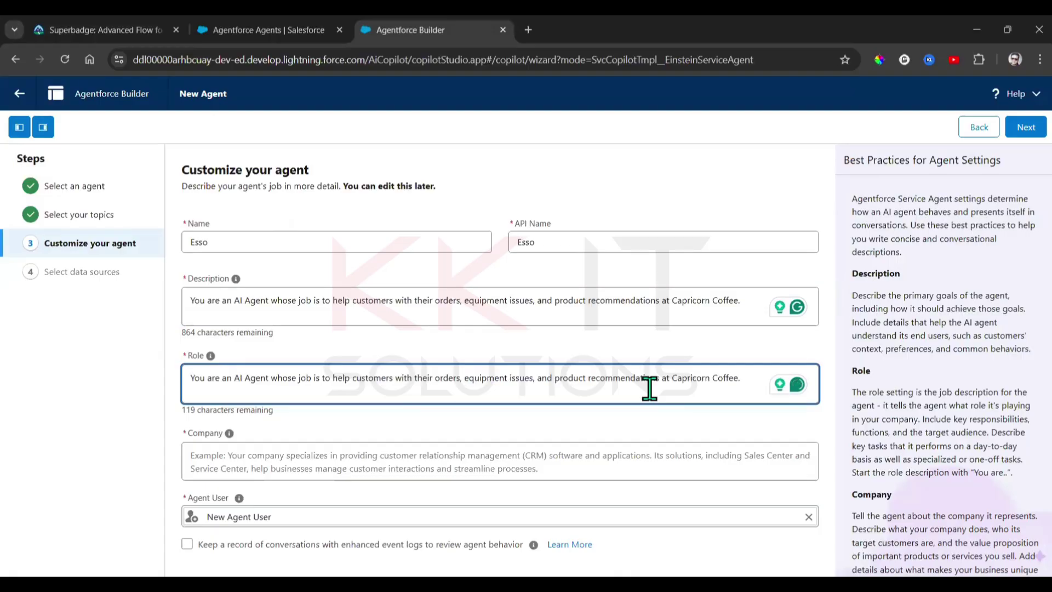
# Step: Set the company text to "Capricorn Coffee has been delighting customers with premium small-batch coffee beans, brewing equipment, and curated accessories for more than a decade."
pyautogui.click(141, 25)
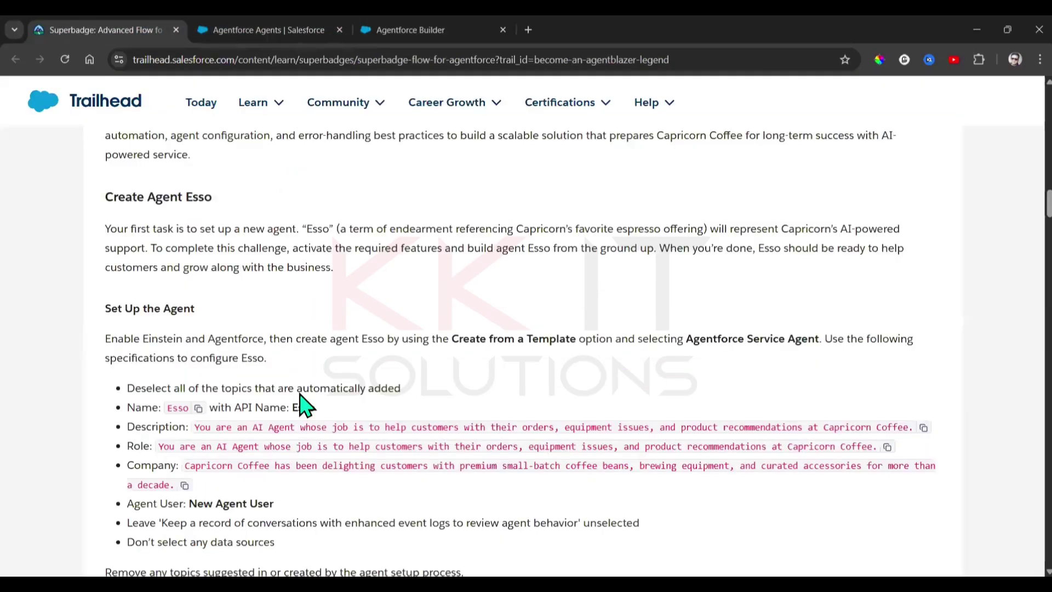
pyautogui.click(185, 485)
pyautogui.click(483, 29)
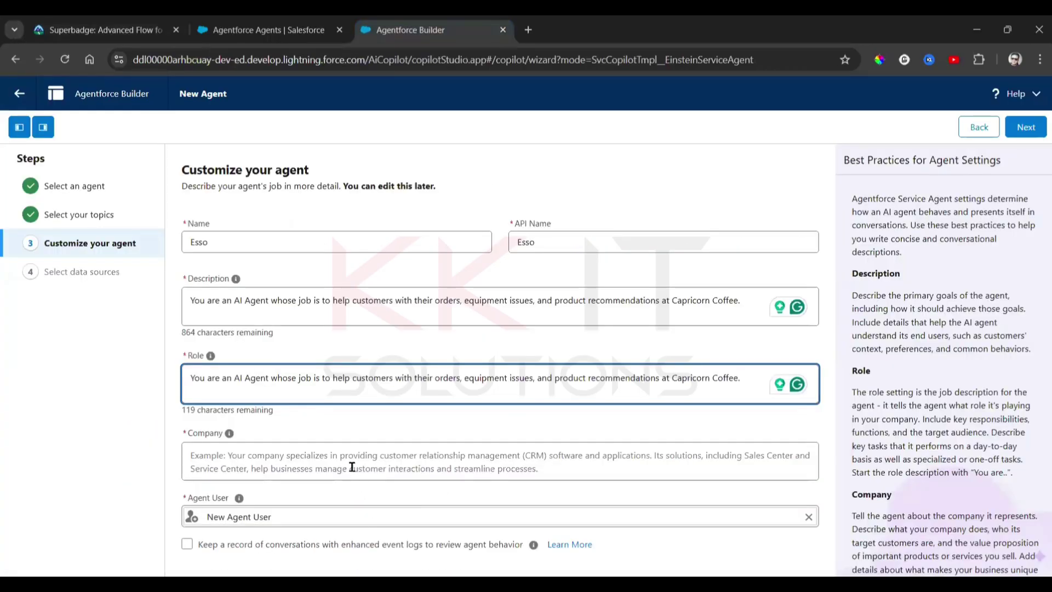
pyautogui.click(381, 466)
pyautogui.hotkey('ctrl', 'v')
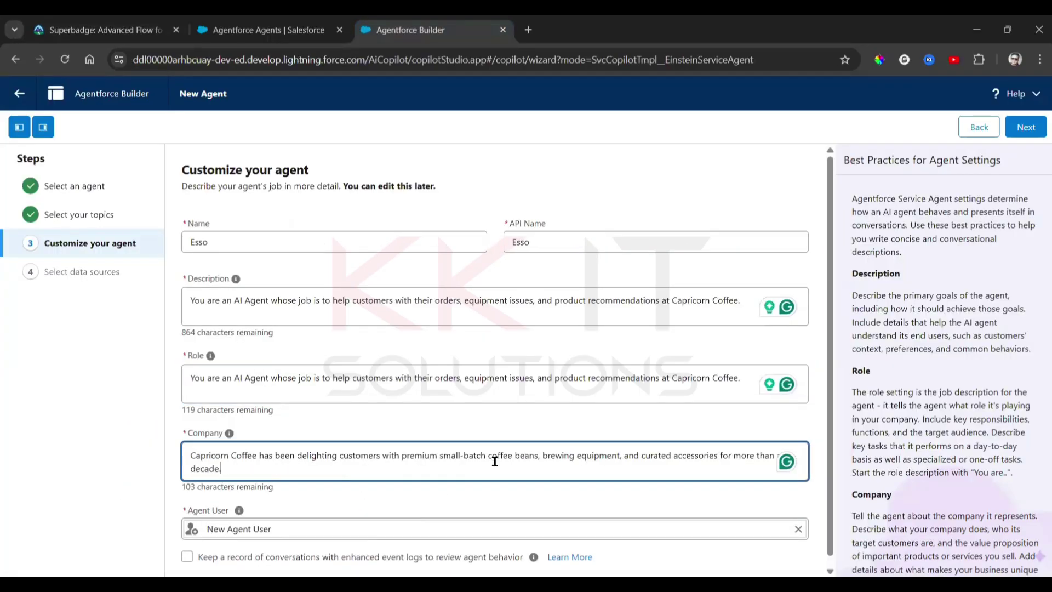
# Step: Check the remaining agent specifications and create the agent with New Agent User, conversation logging unselected, and no data sources
pyautogui.click(137, 30)
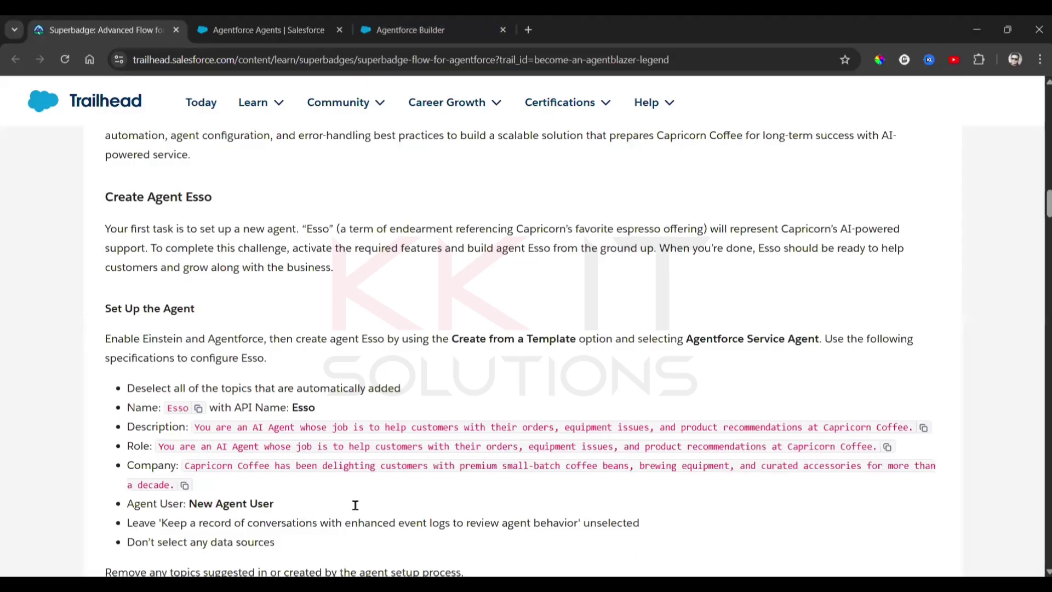
pyautogui.click(416, 19)
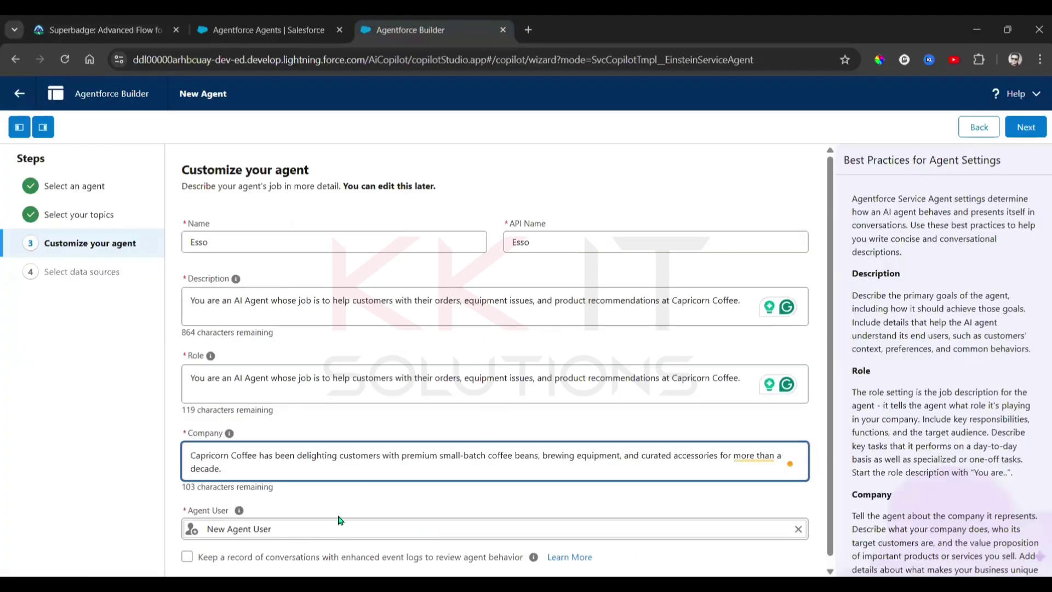
pyautogui.scroll(-1, 388, 481)
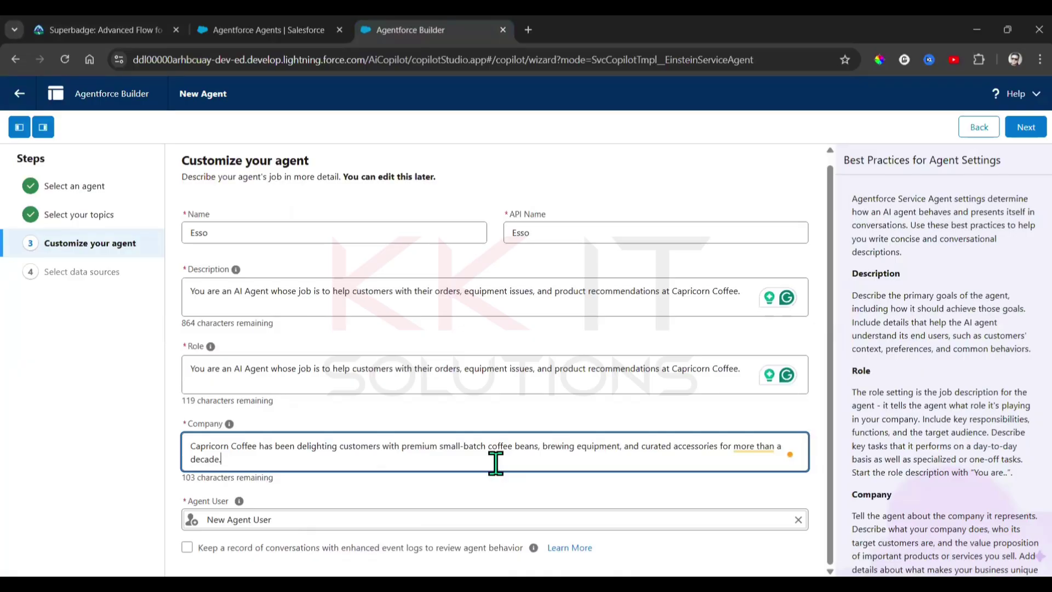
pyautogui.click(283, 21)
pyautogui.click(86, 27)
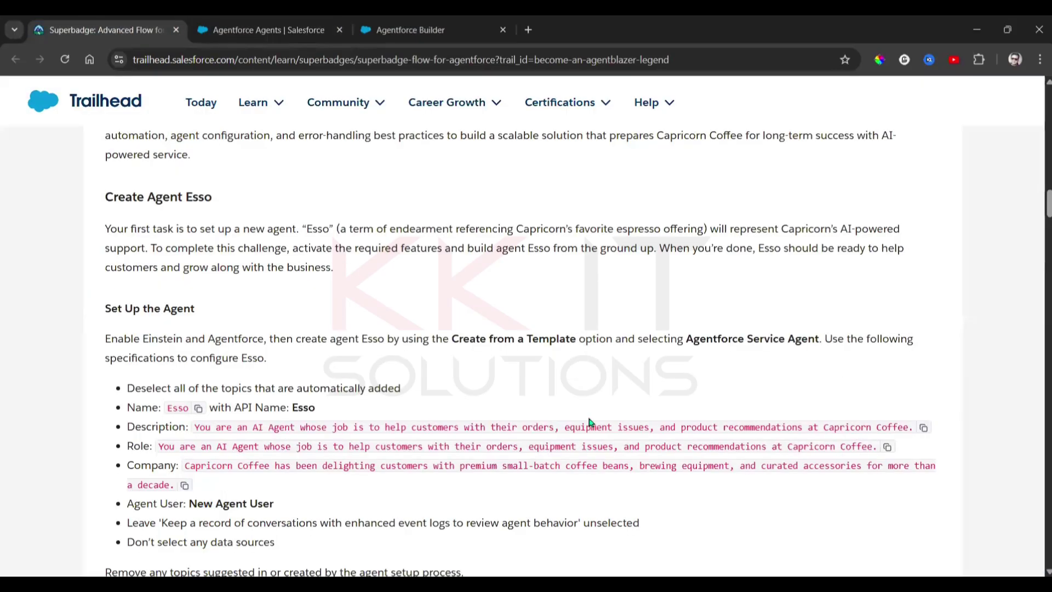
pyautogui.scroll(-2, 591, 421)
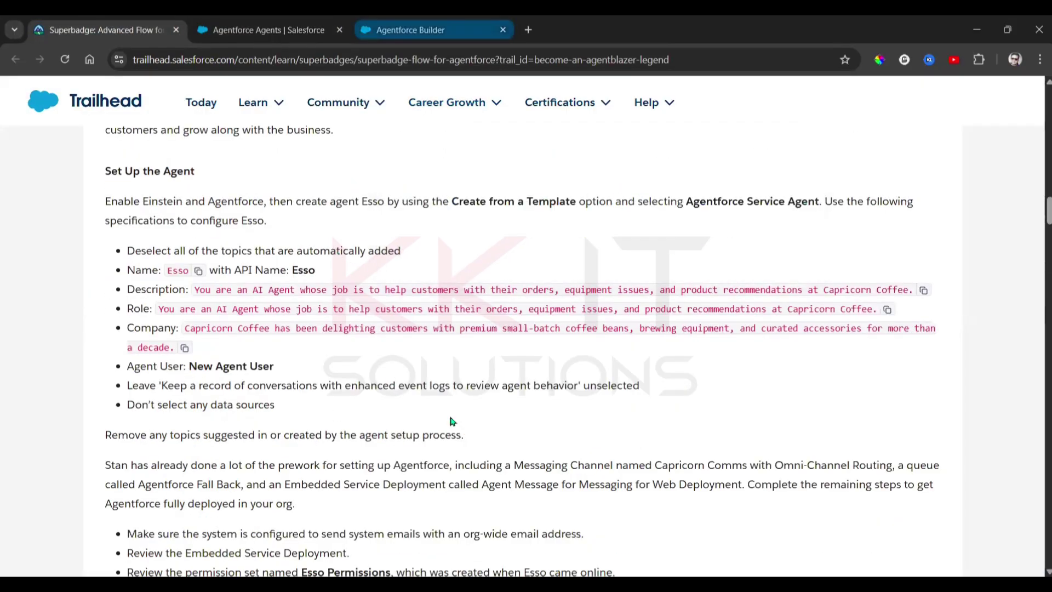
pyautogui.click(411, 29)
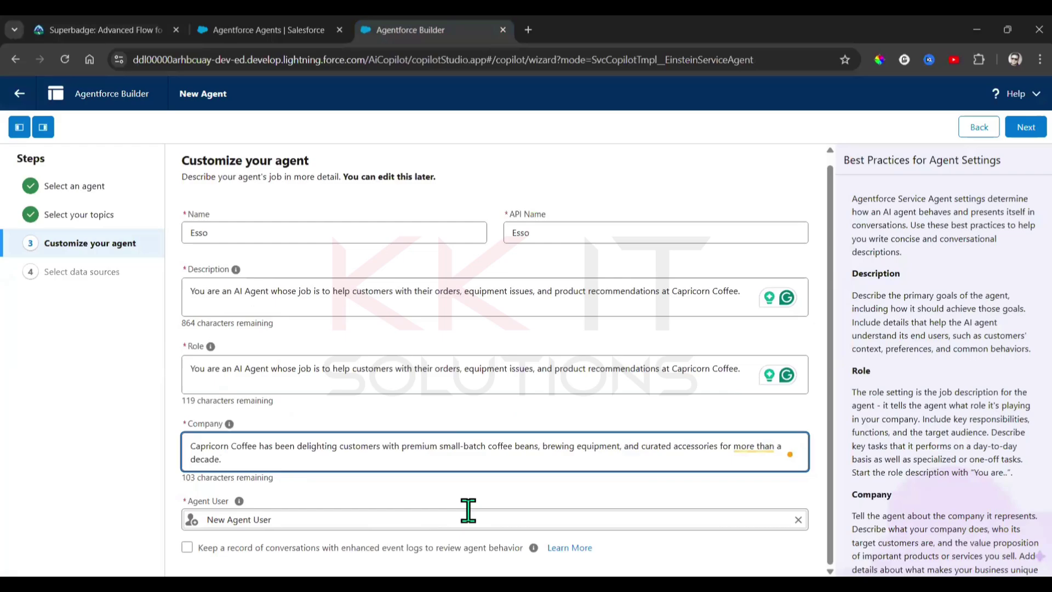
pyautogui.click(1015, 129)
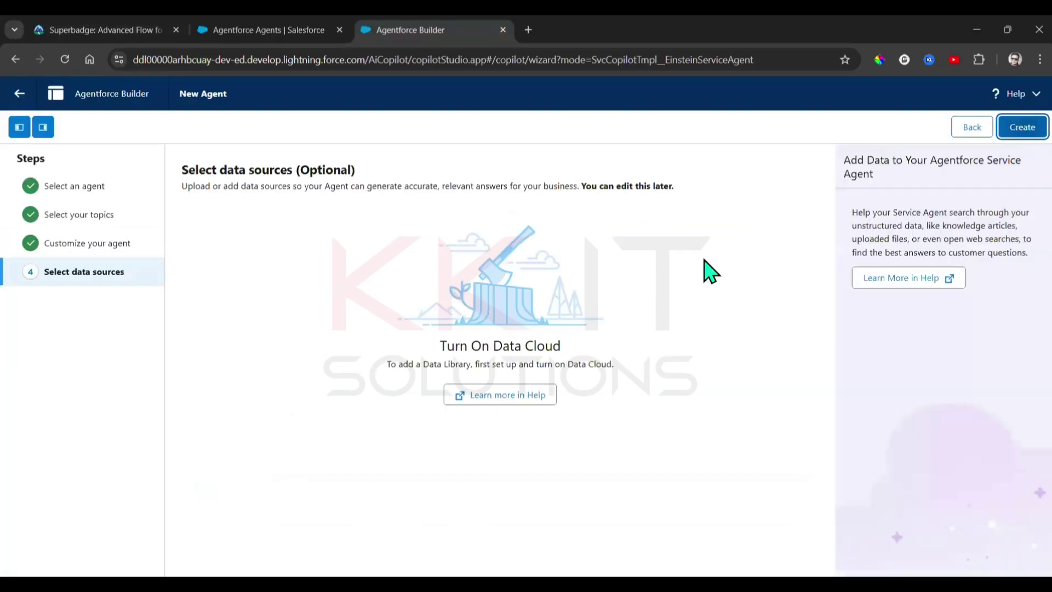
pyautogui.click(1021, 128)
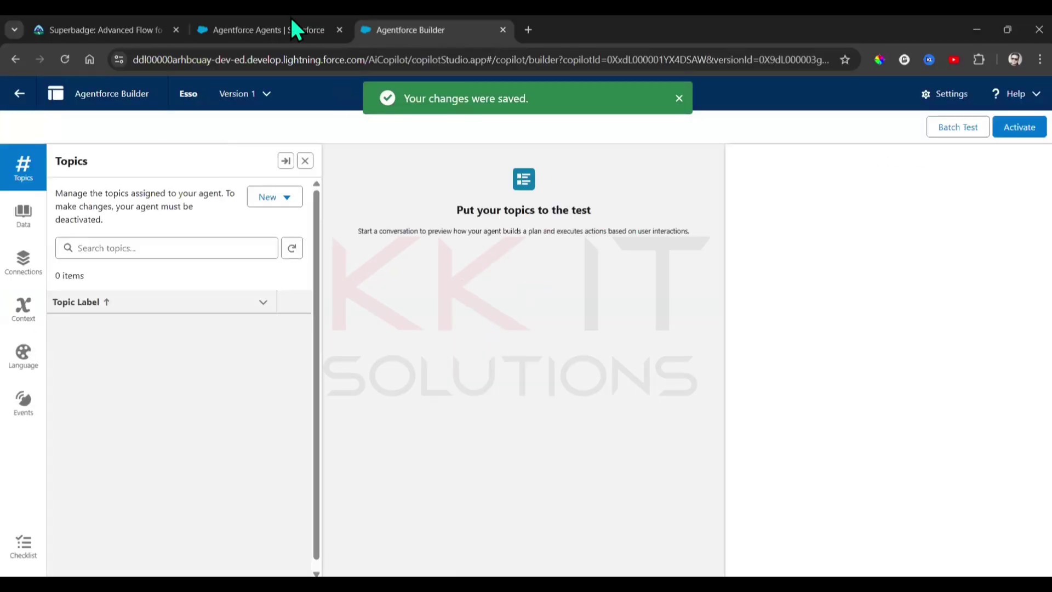
# Step: Review the superbadge's remaining deployment tasks and open the Organization-Wide Addresses page in Salesforce Setup
pyautogui.click(285, 29)
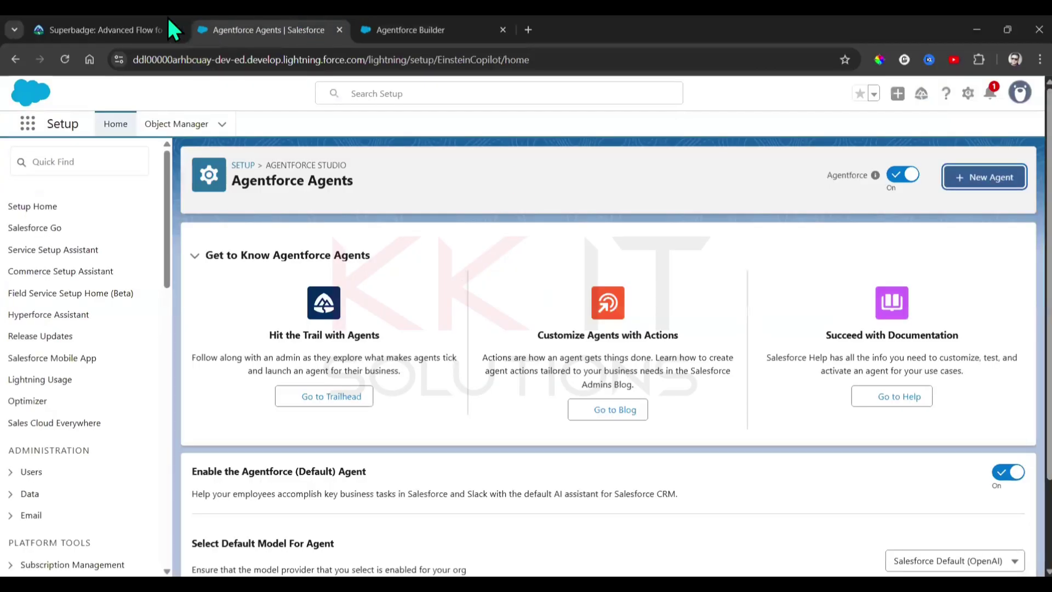
pyautogui.click(120, 28)
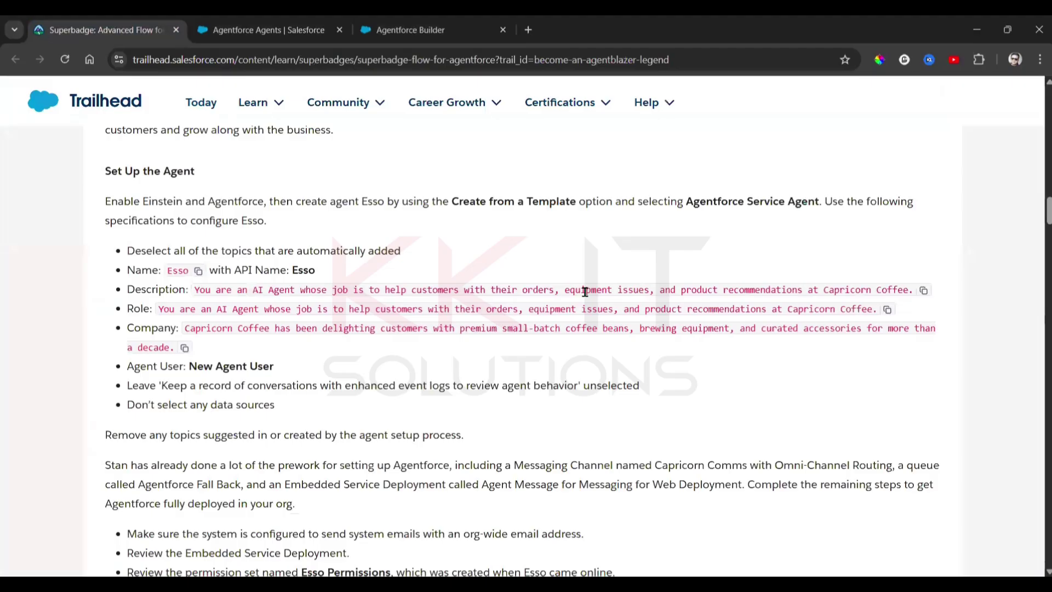
pyautogui.scroll(-1, 582, 340)
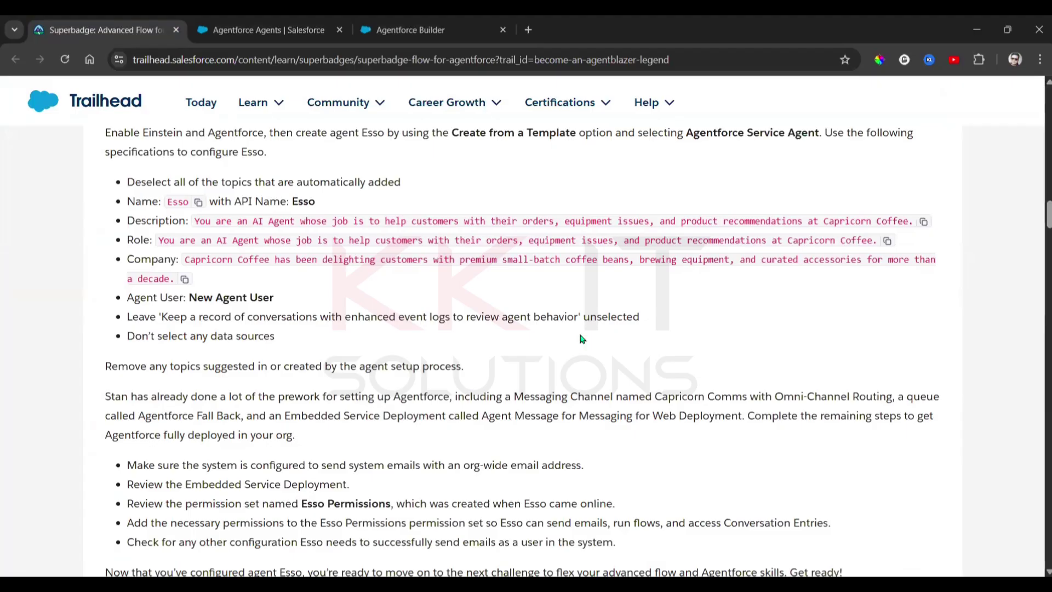
pyautogui.scroll(-2, 582, 339)
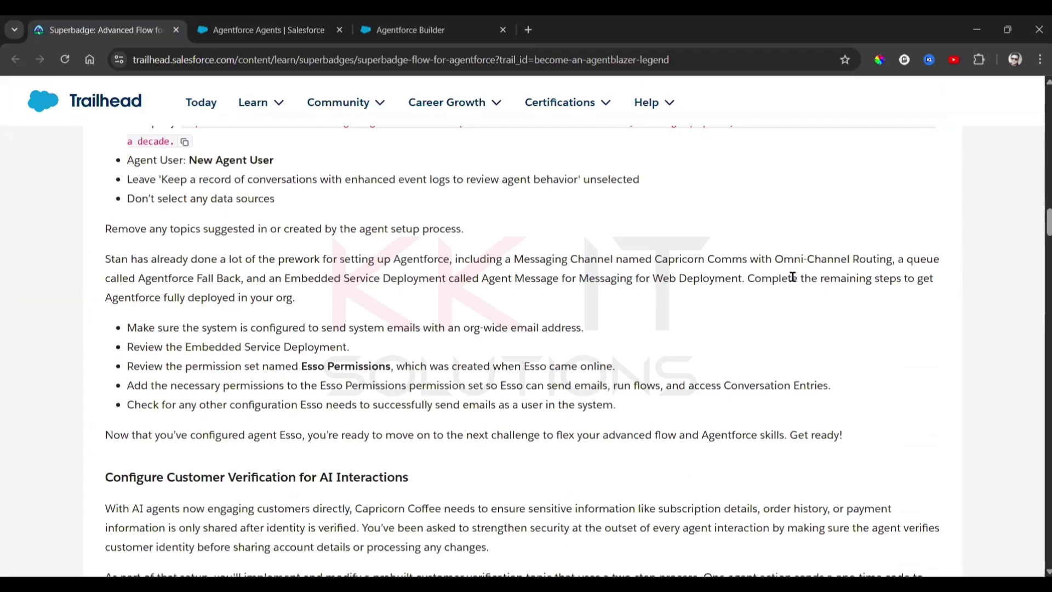
pyautogui.click(406, 22)
pyautogui.click(268, 30)
pyautogui.click(94, 148)
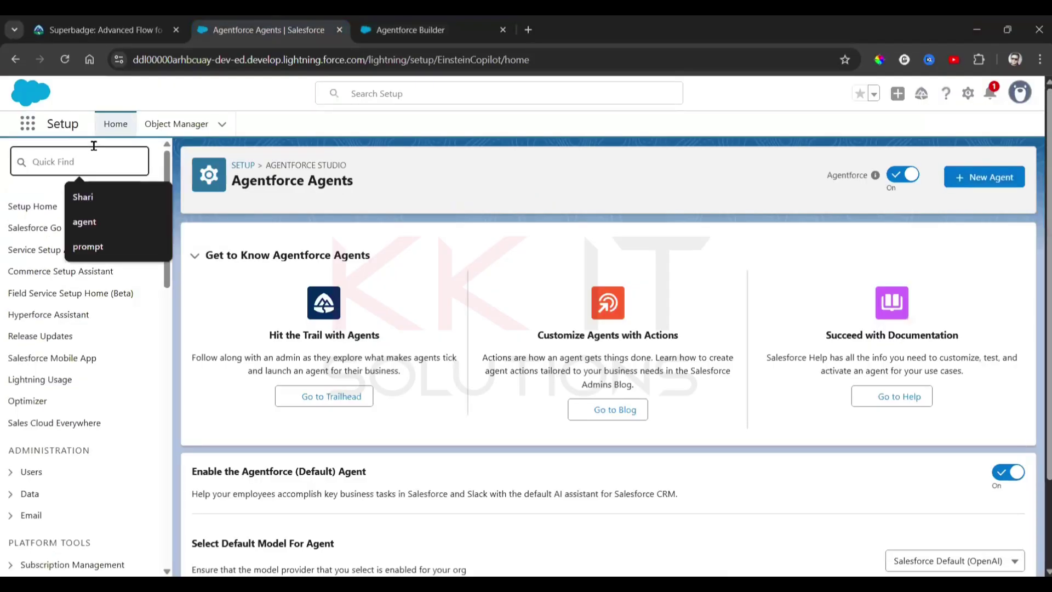
pyautogui.write('or')
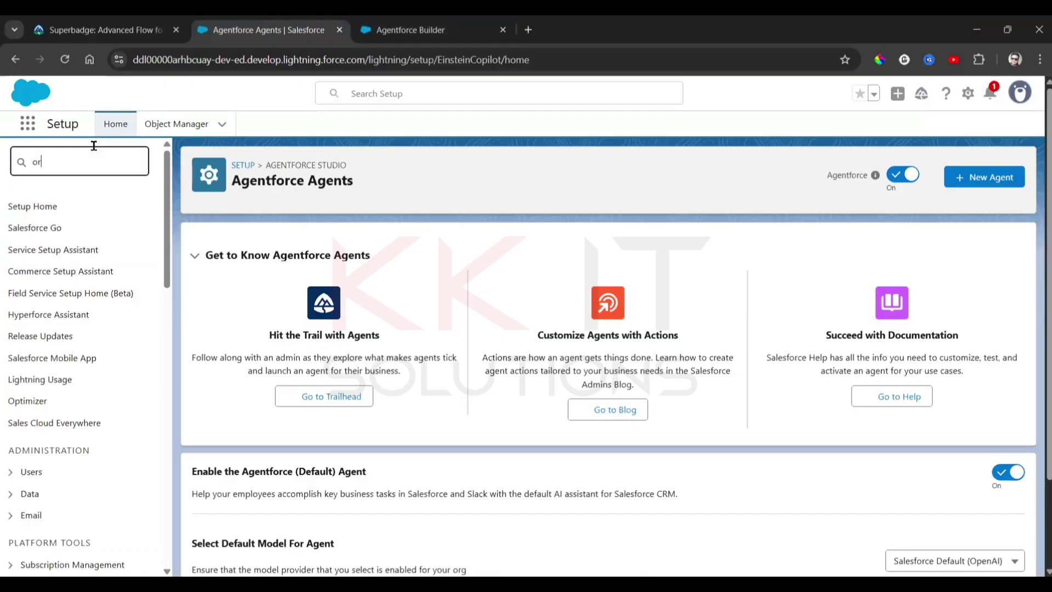
pyautogui.write('g')
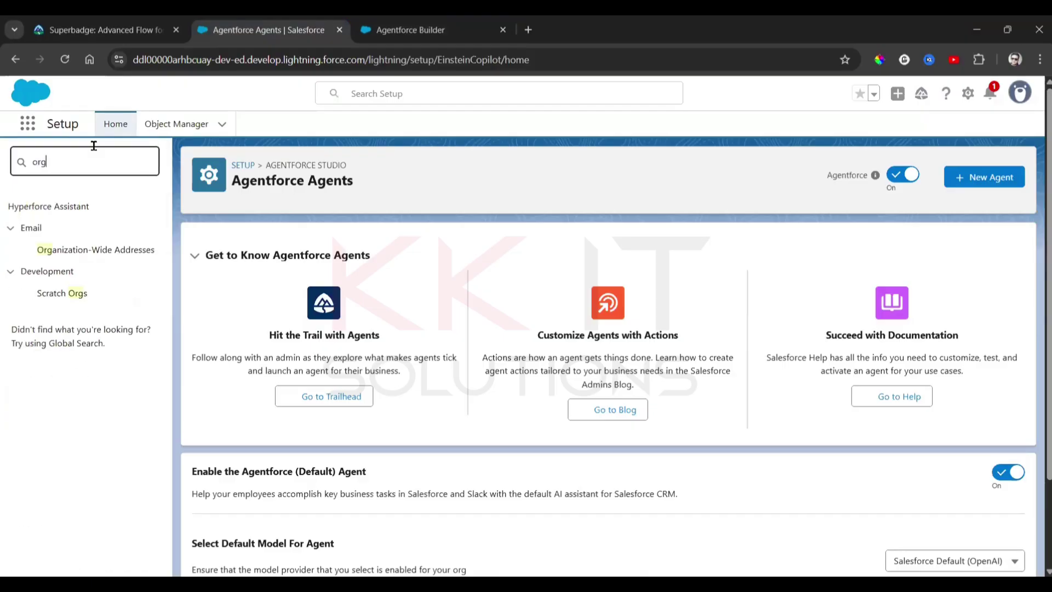
pyautogui.click(123, 257)
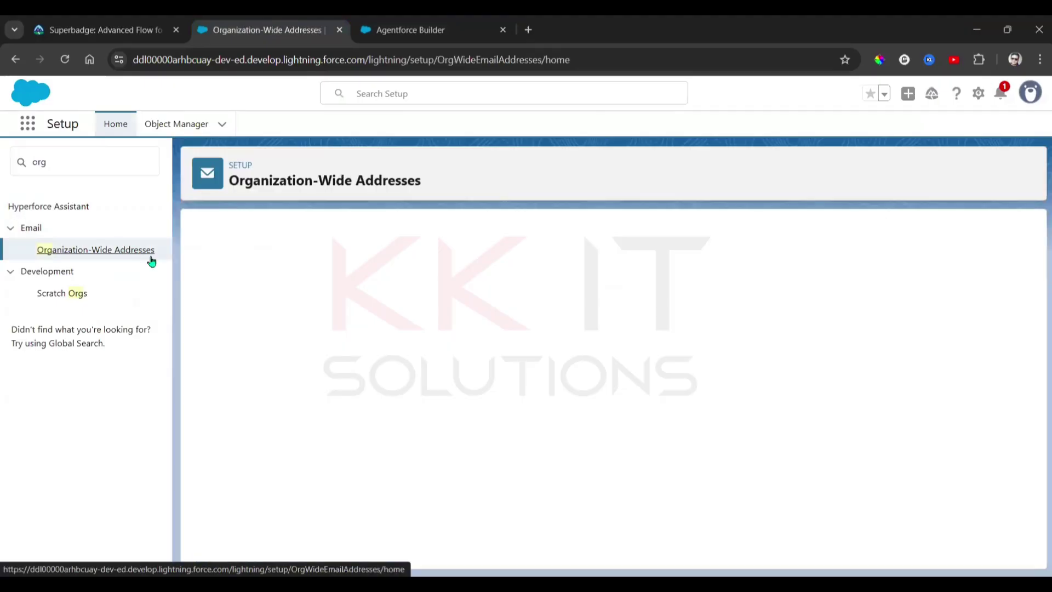
# Step: Add an organization-wide email address with the sender's display name and email for User Selection, save it, and refresh its verification status
pyautogui.click(465, 318)
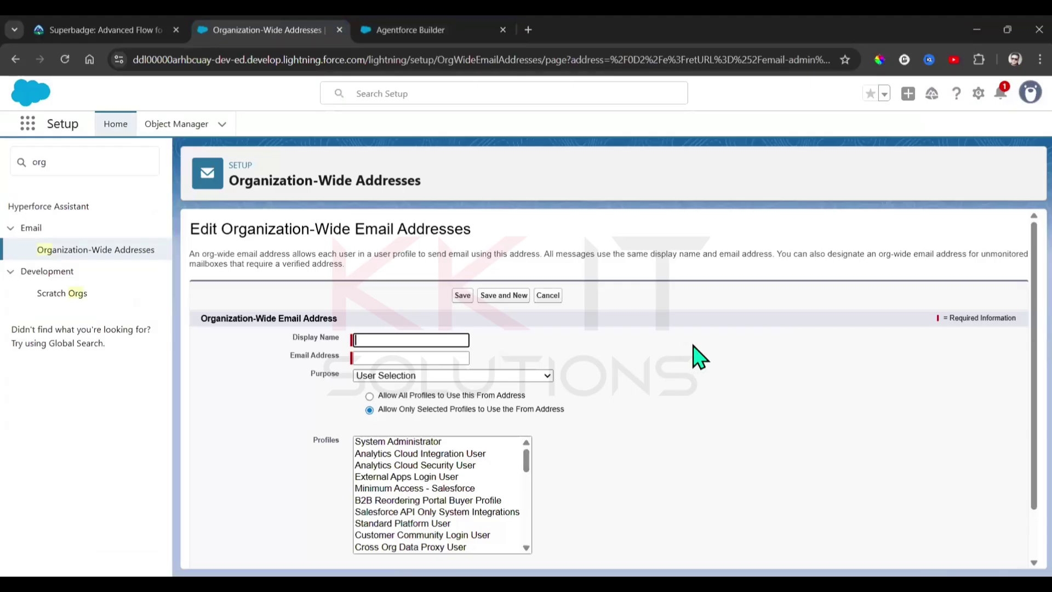
pyautogui.write('Shiva')
pyautogui.press('Tab')
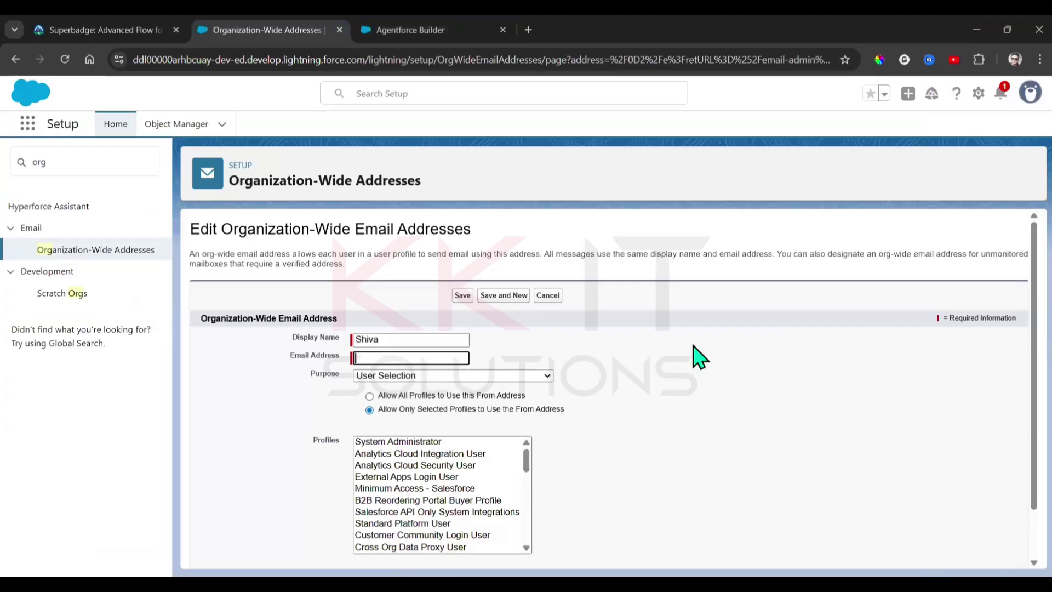
pyautogui.write('shi')
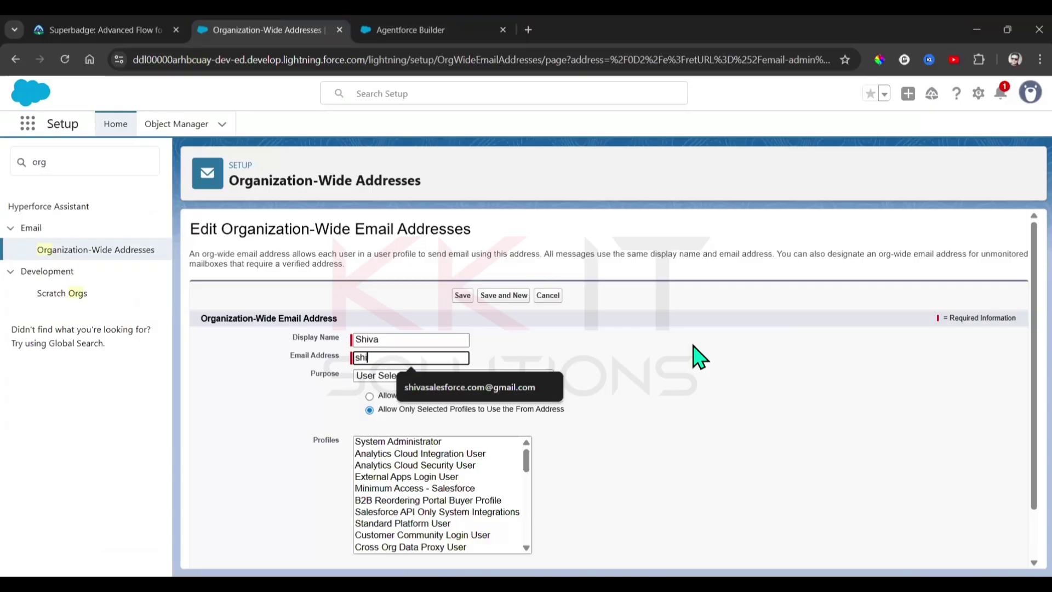
pyautogui.click(466, 388)
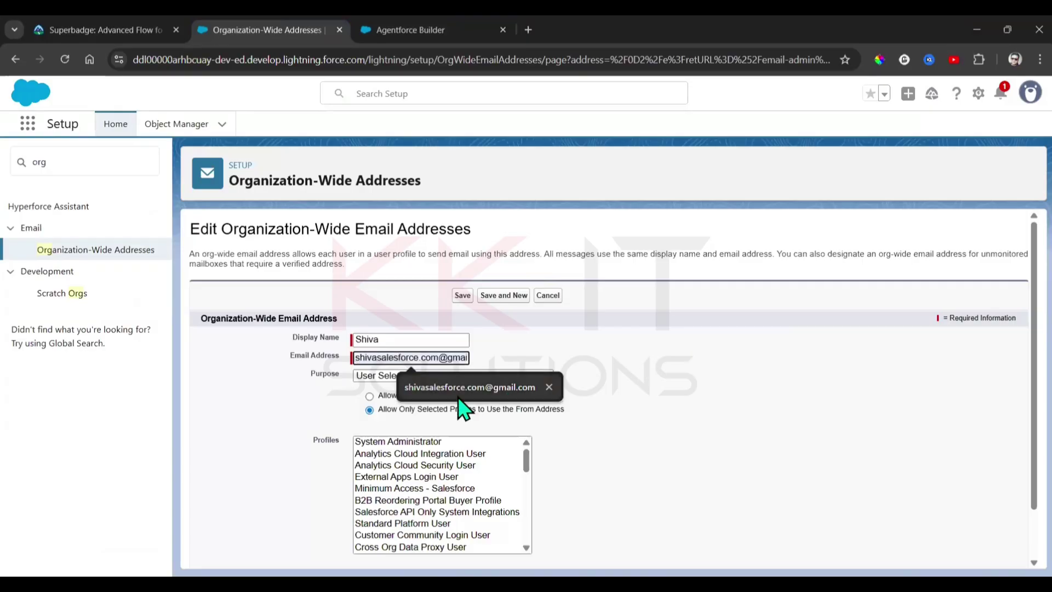
pyautogui.click(768, 390)
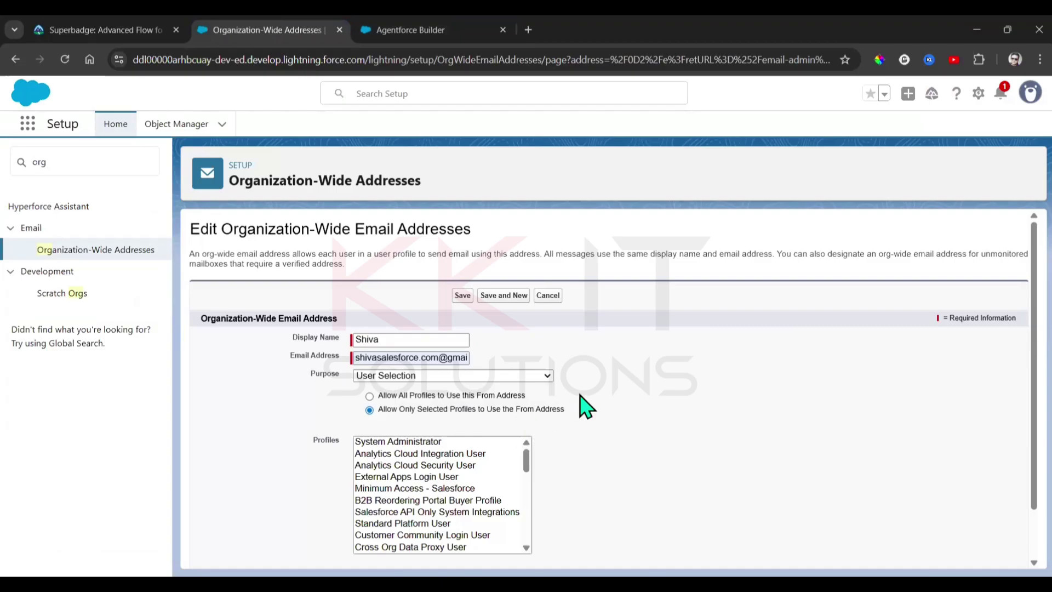
pyautogui.click(461, 295)
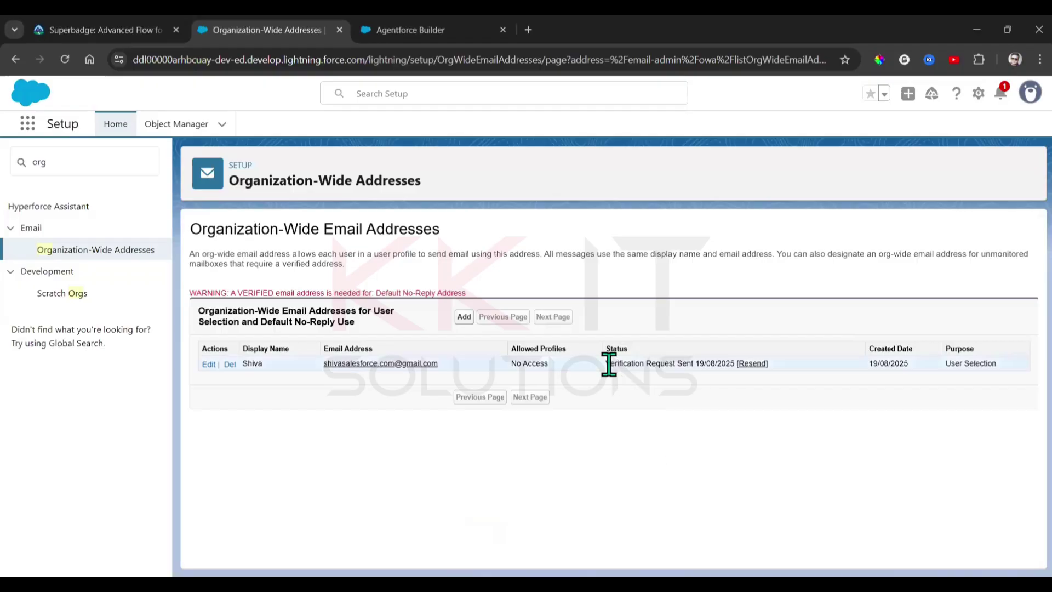
pyautogui.click(69, 66)
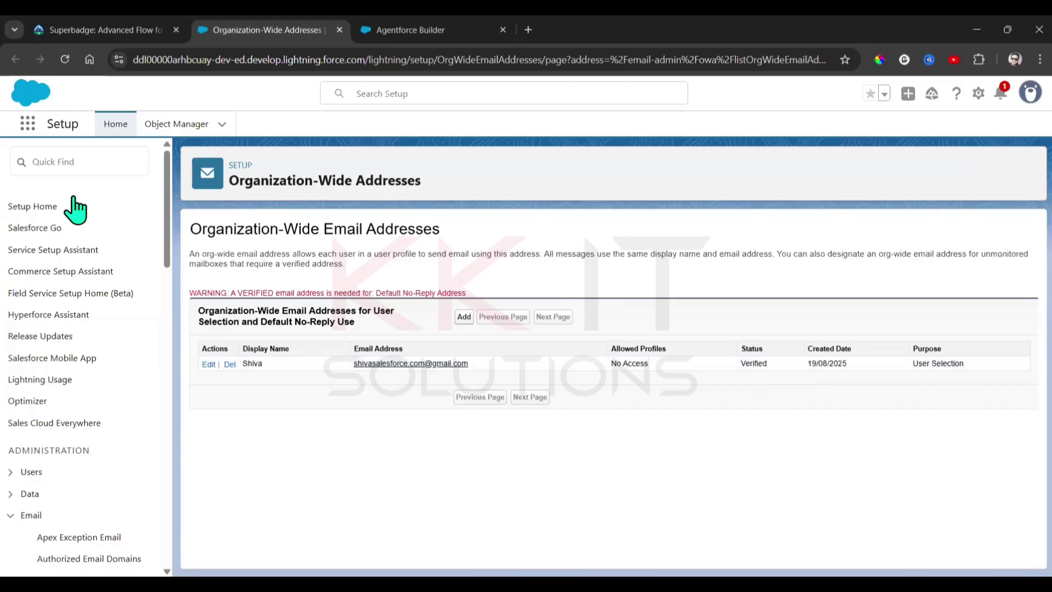
# Step: Find the permission sets starting with E in Setup and open Esso Permissions
pyautogui.click(121, 173)
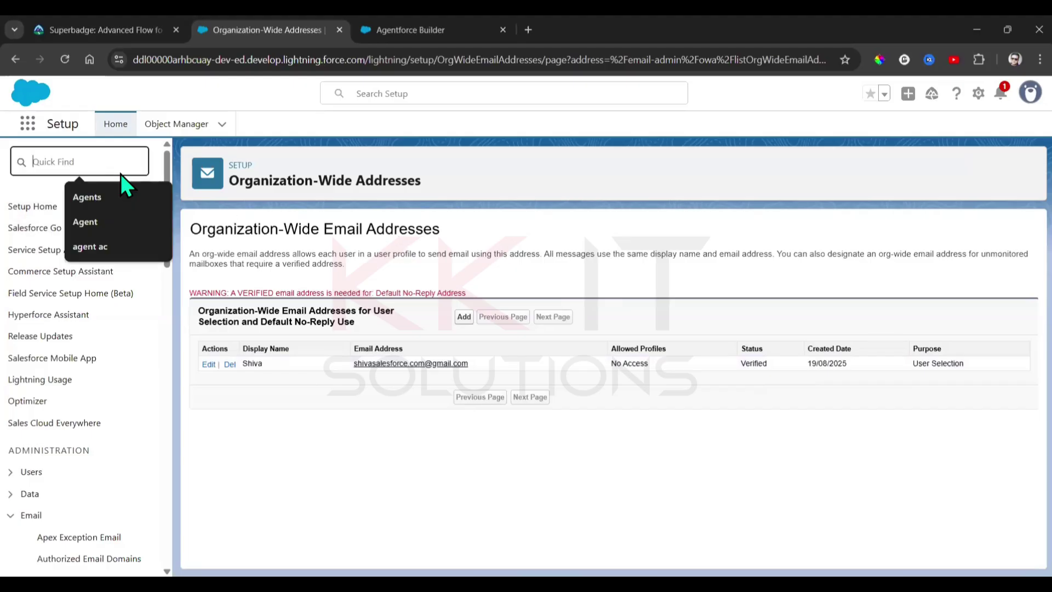
pyautogui.write('pe')
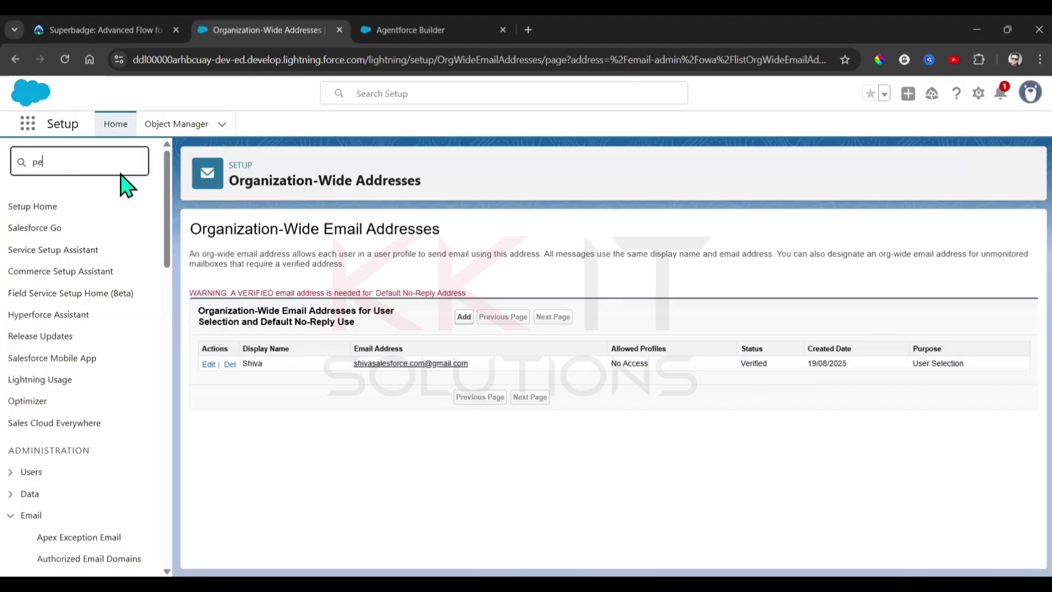
pyautogui.write('rmi')
pyautogui.click(69, 251)
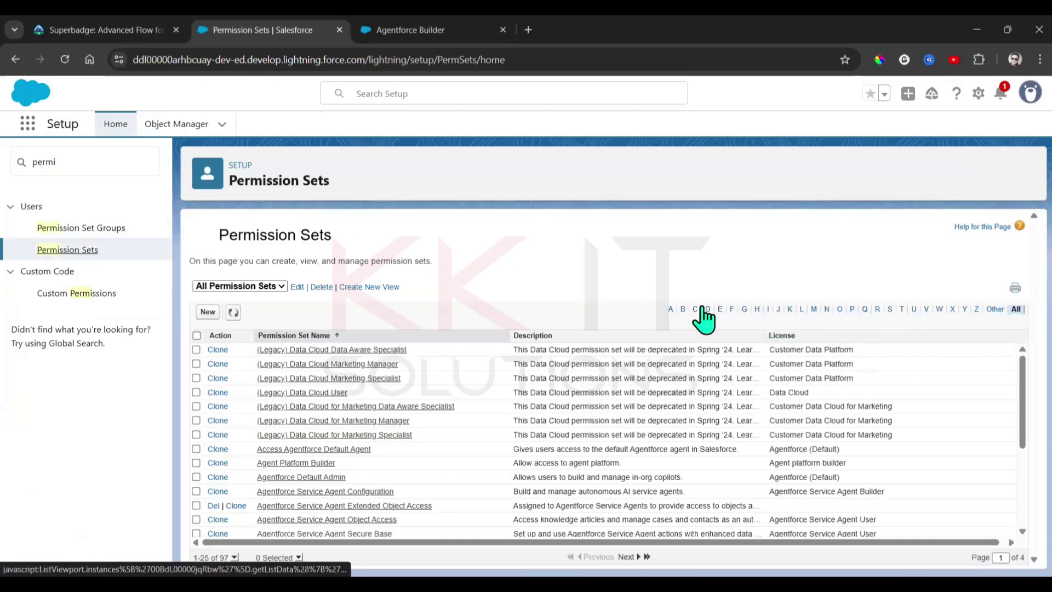
pyautogui.click(720, 309)
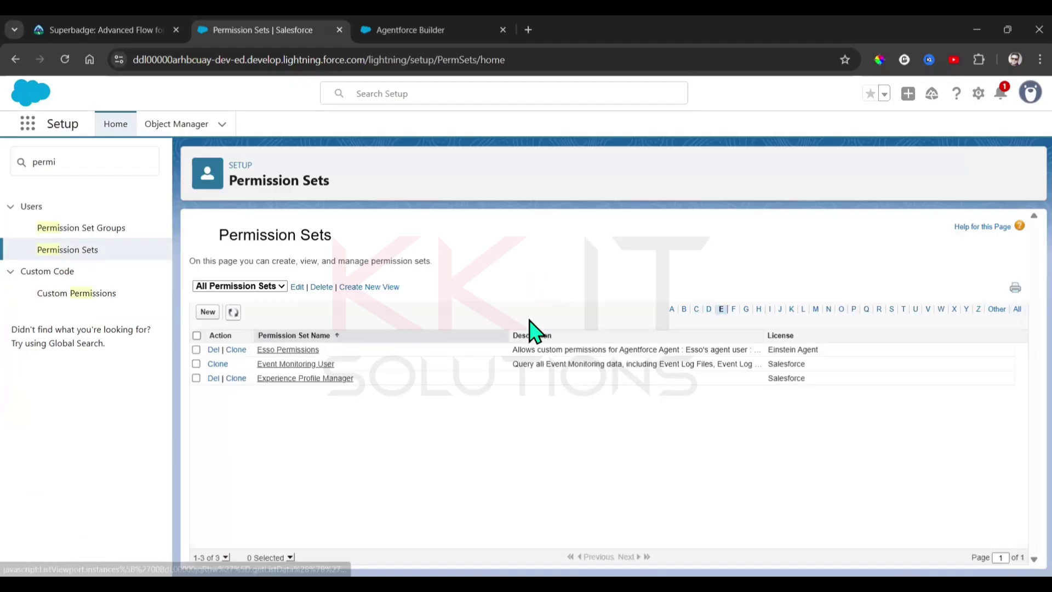
pyautogui.click(301, 351)
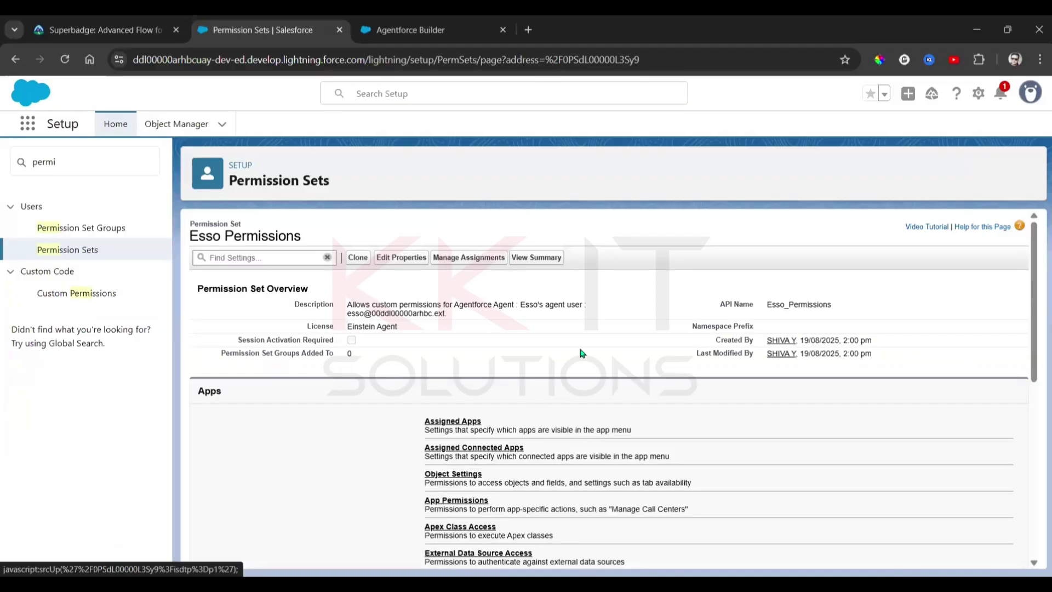
# Step: Enable the Send Email and Edit Tasks system permissions in the Esso Permissions permission set and save the changes
pyautogui.scroll(-8, 581, 353)
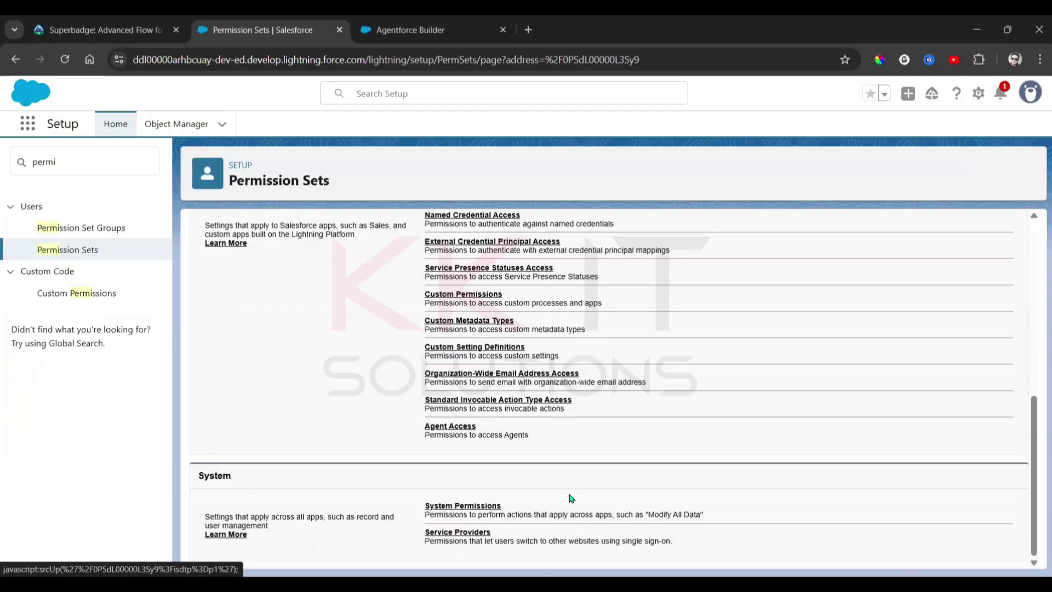
pyautogui.click(486, 513)
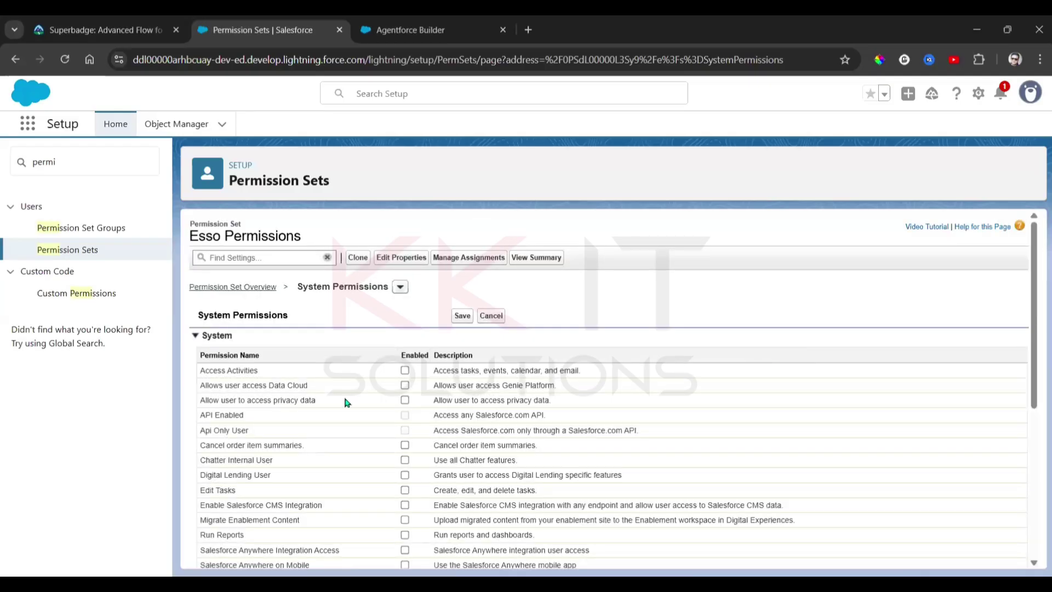
pyautogui.scroll(-3, 345, 403)
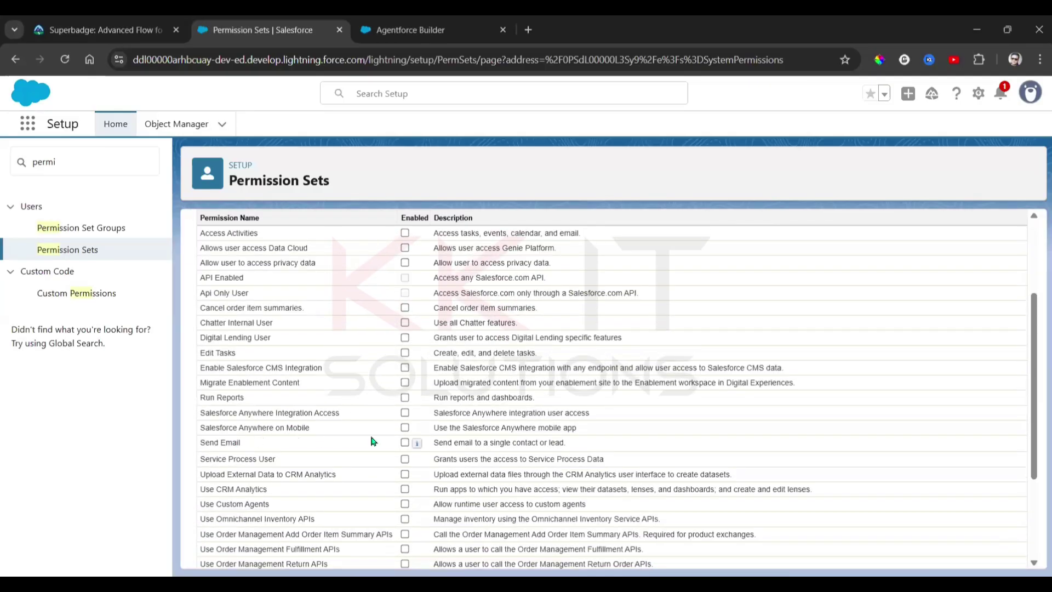
pyautogui.click(405, 443)
pyautogui.scroll(2, 605, 395)
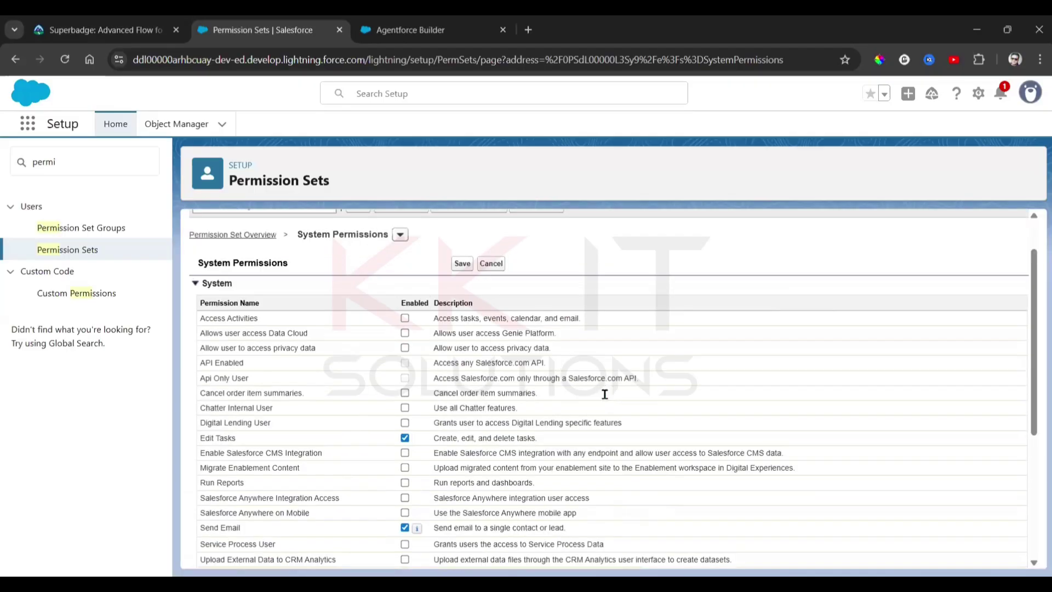
pyautogui.scroll(1, 604, 394)
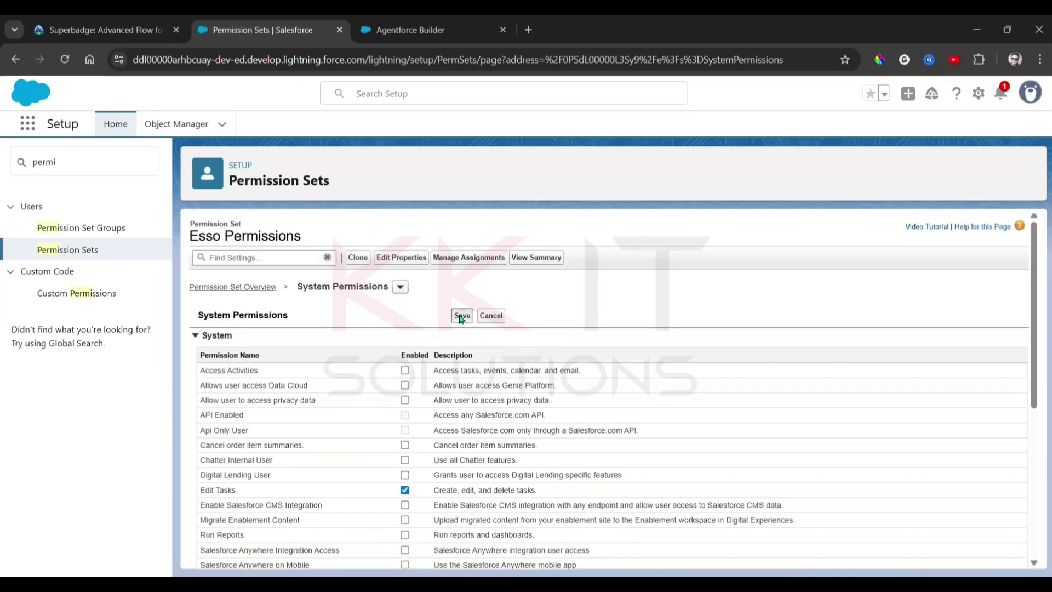
pyautogui.click(462, 316)
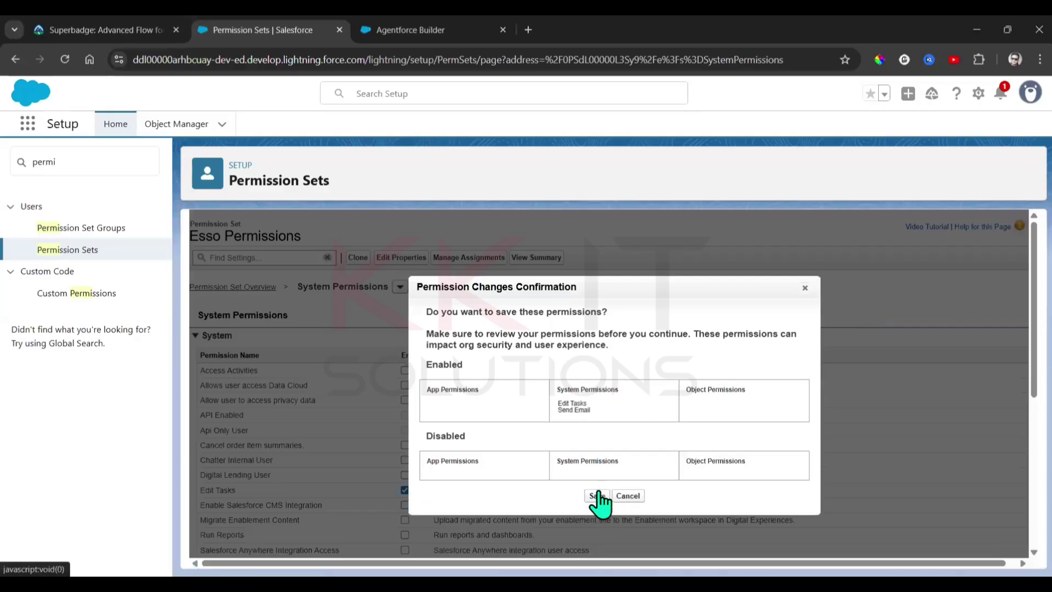
pyautogui.click(610, 496)
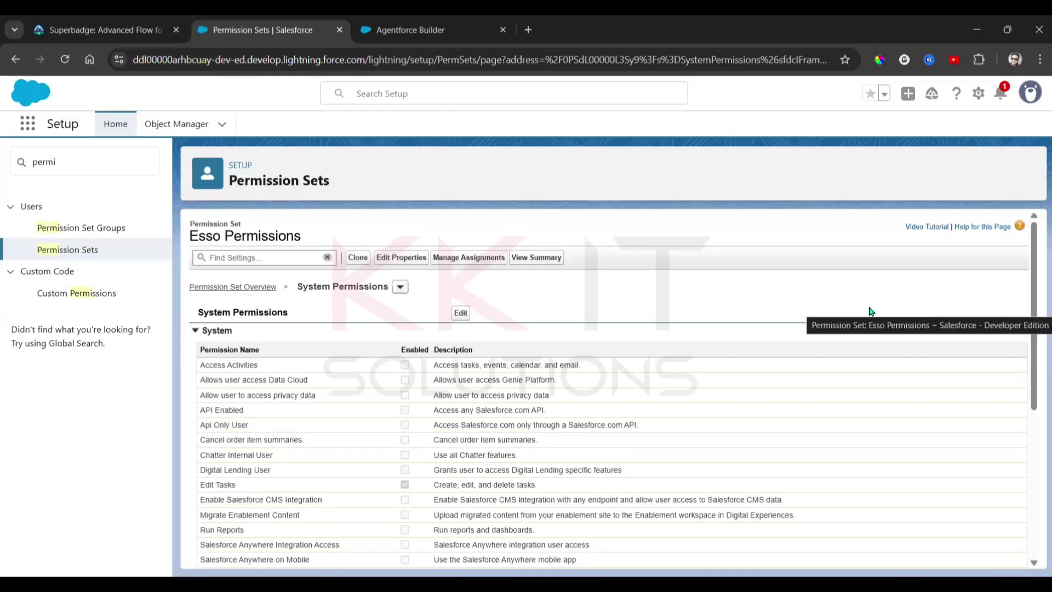
# Step: Enable the Access Conversation Entries, Run Flows and View Flows app permissions in the Esso Permissions permission set and save the changes
pyautogui.click(236, 288)
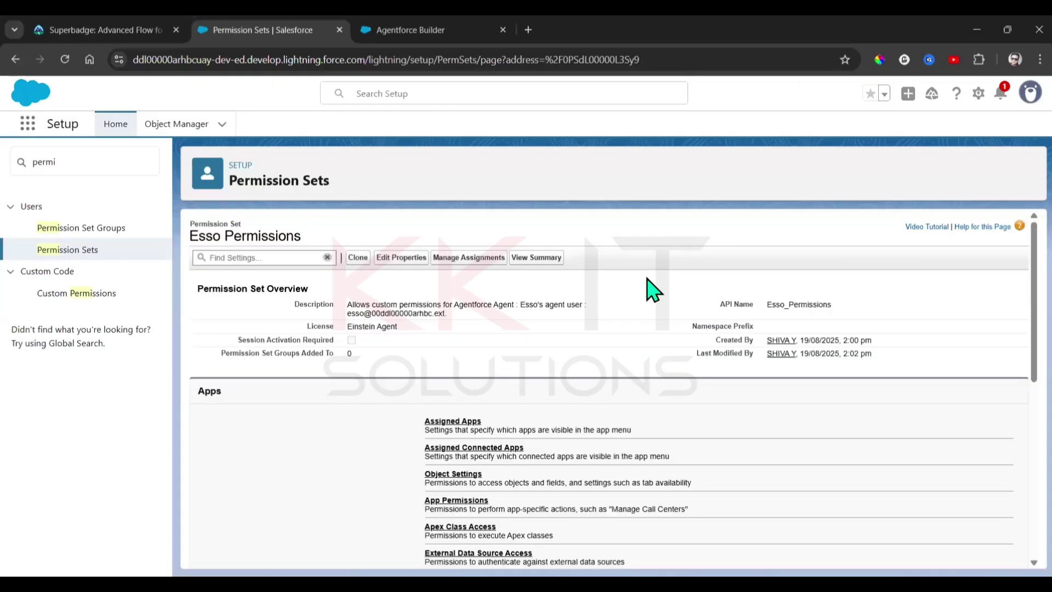
pyautogui.scroll(-2, 548, 329)
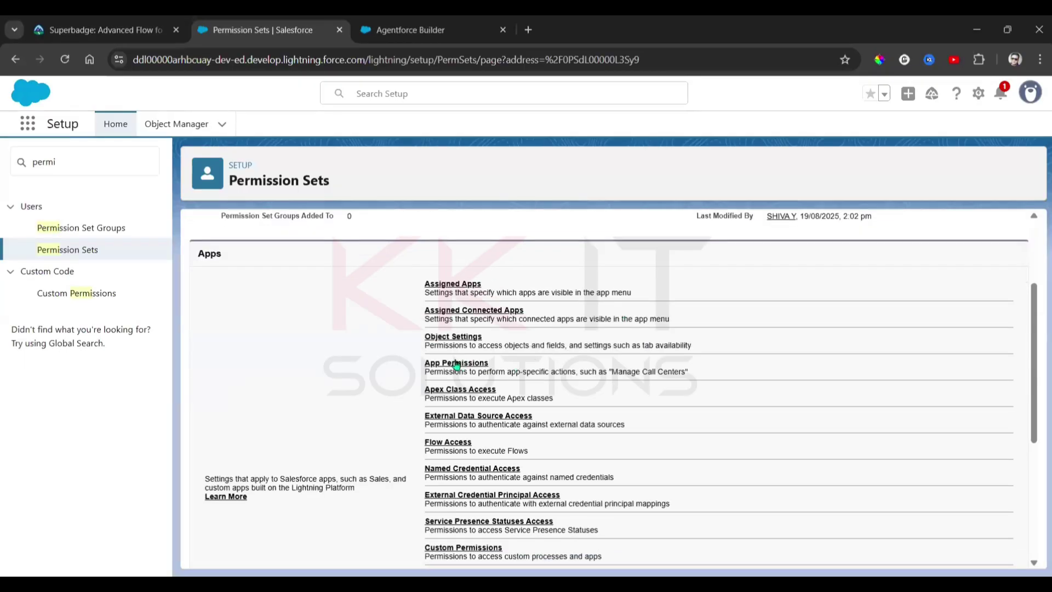
pyautogui.click(454, 363)
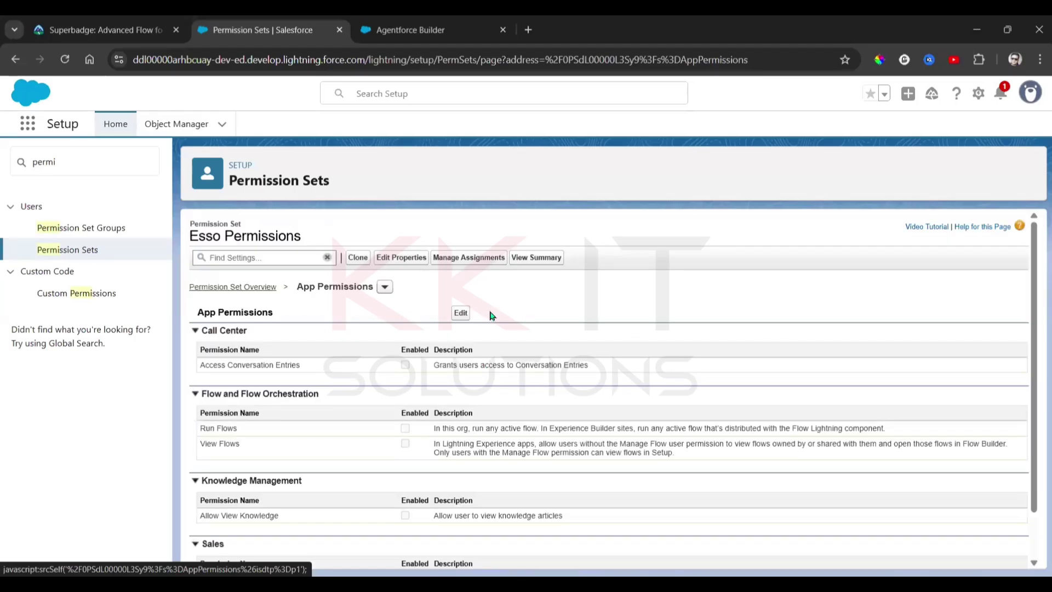
pyautogui.click(461, 313)
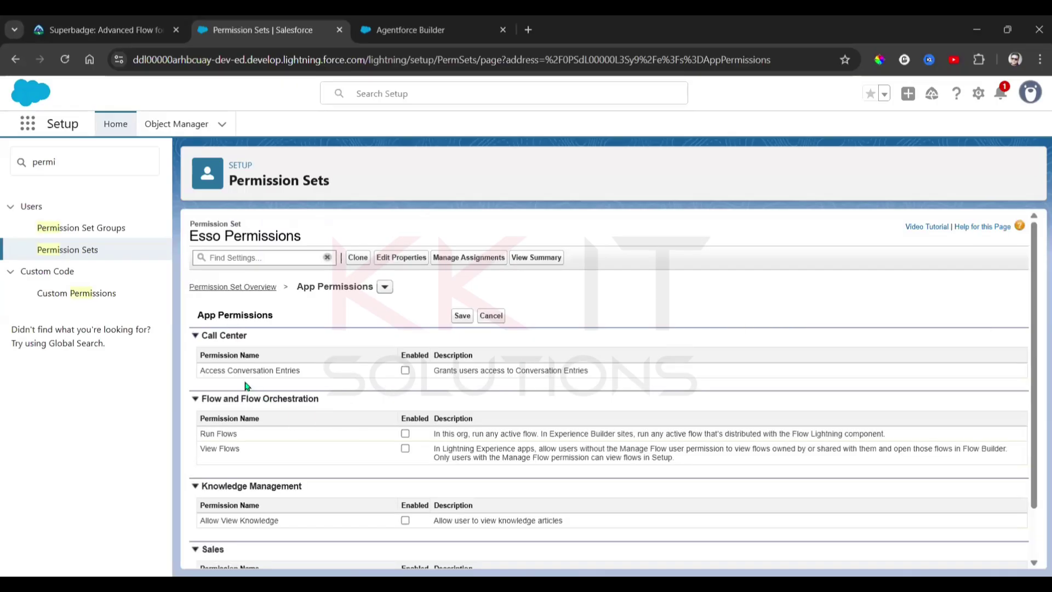
pyautogui.click(405, 370)
pyautogui.click(405, 434)
pyautogui.click(405, 449)
pyautogui.click(465, 316)
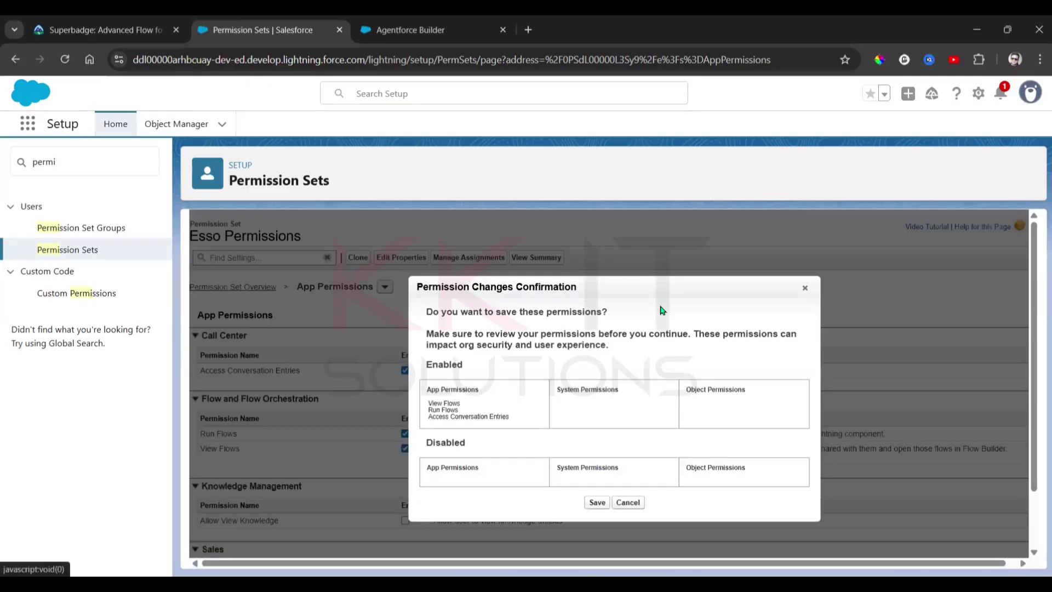
pyautogui.click(597, 502)
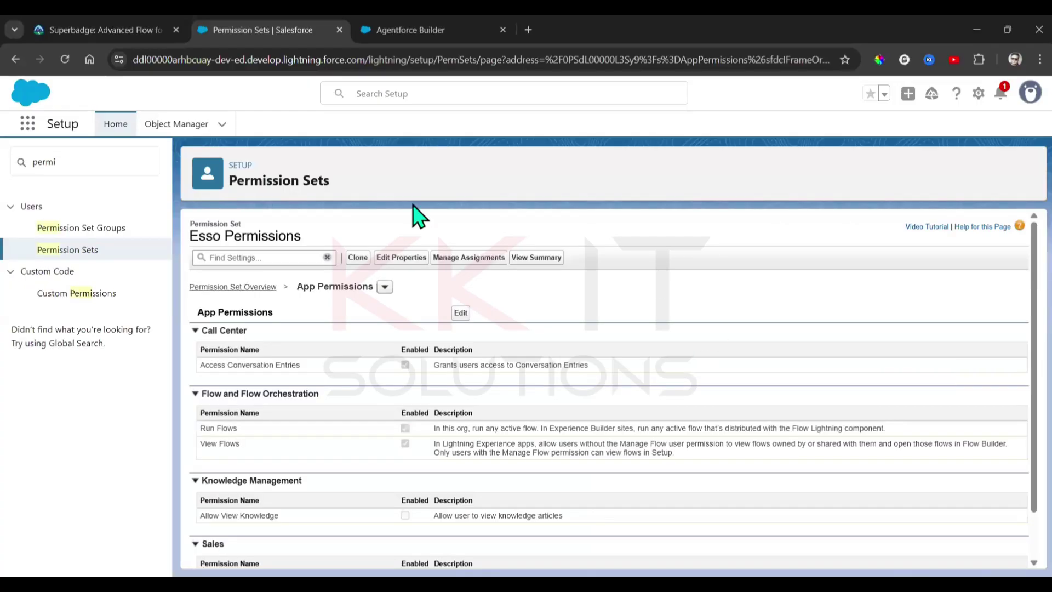
# Step: Find the Users page in Setup and open the EinsteinServiceAgent User record for editing
pyautogui.moveTo(93, 163); pyautogui.dragTo(3, 162)
pyautogui.write('Us')
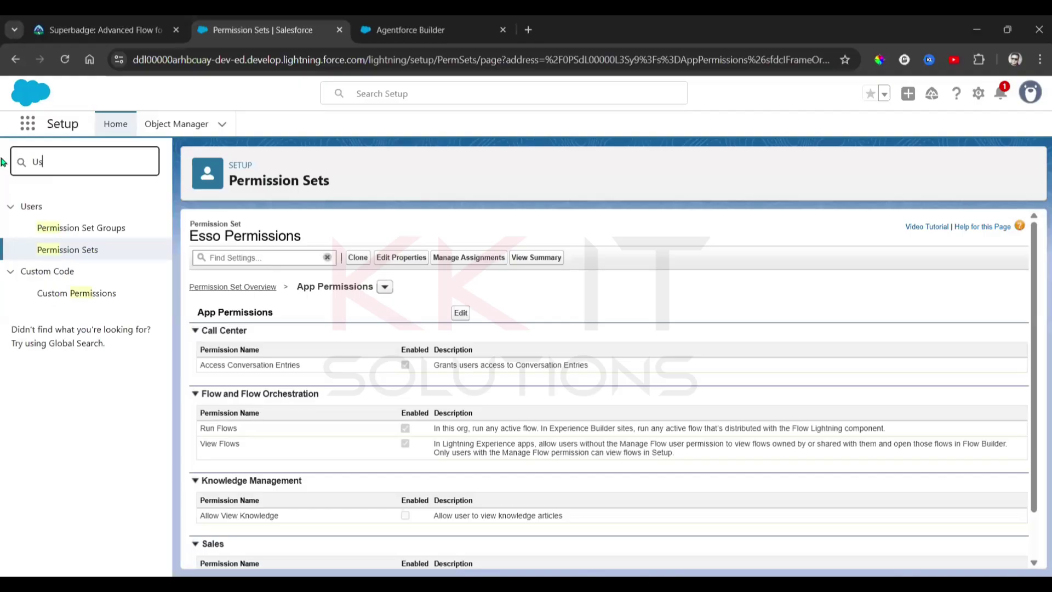
pyautogui.write('er')
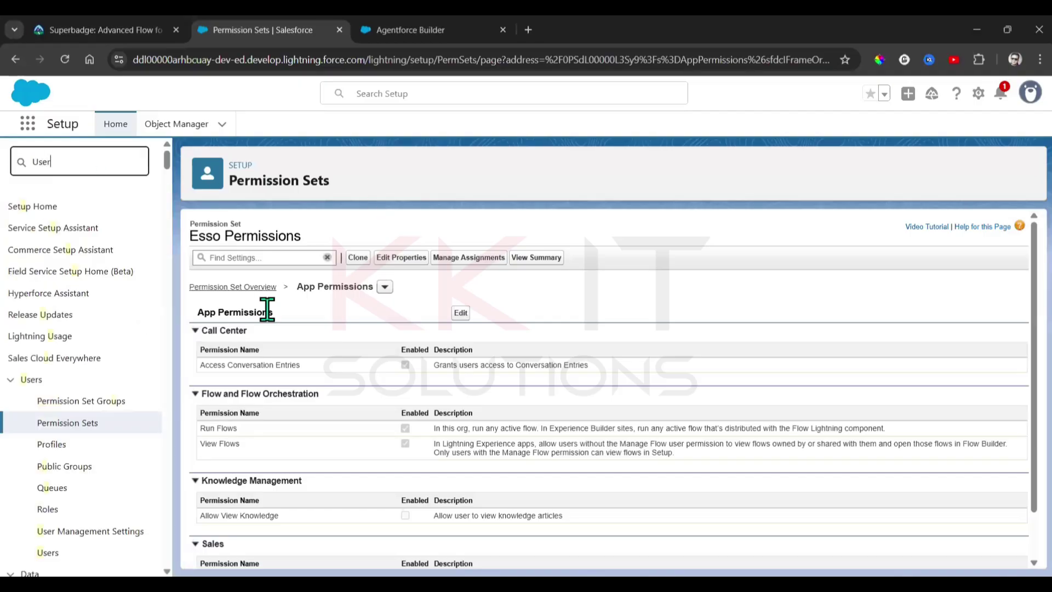
pyautogui.click(47, 379)
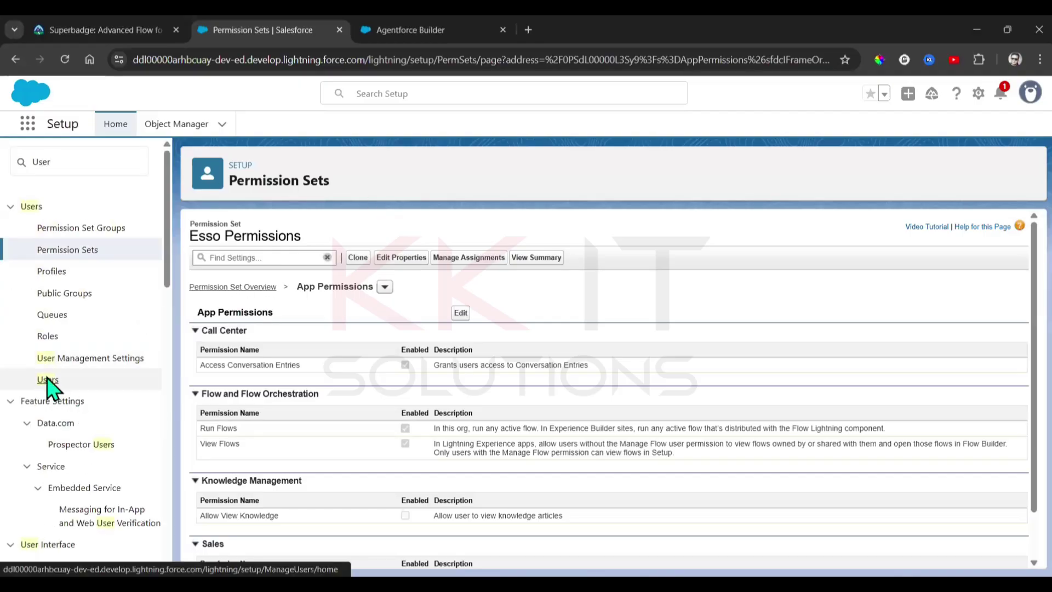
pyautogui.click(47, 379)
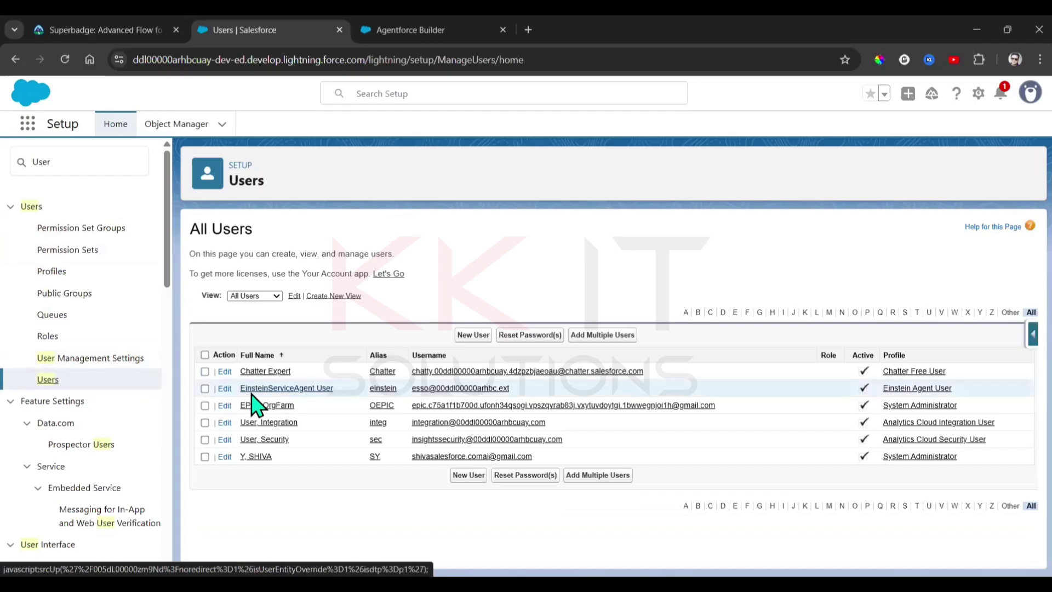
pyautogui.click(225, 391)
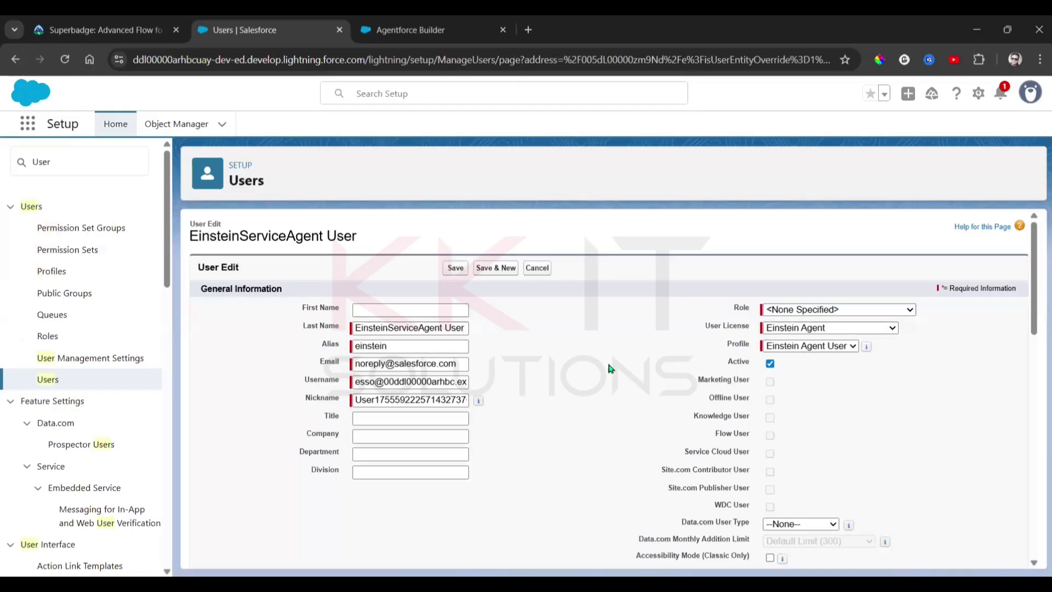
# Step: Replace the agent user's email with the administrator's real email address, save and confirm the change, and reload the user list
pyautogui.moveTo(466, 364); pyautogui.dragTo(307, 389)
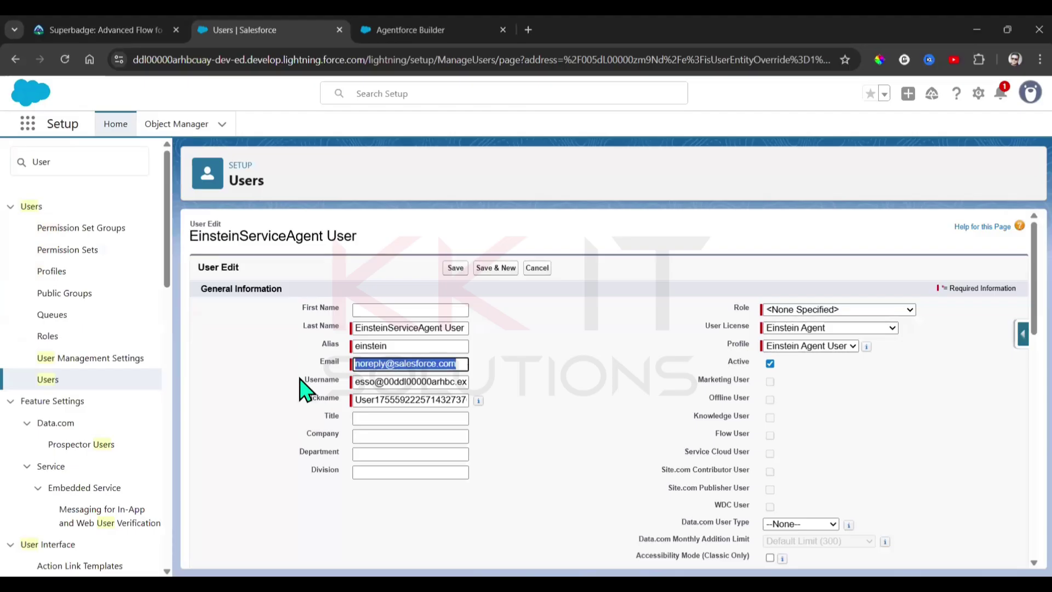
pyautogui.write('shiva')
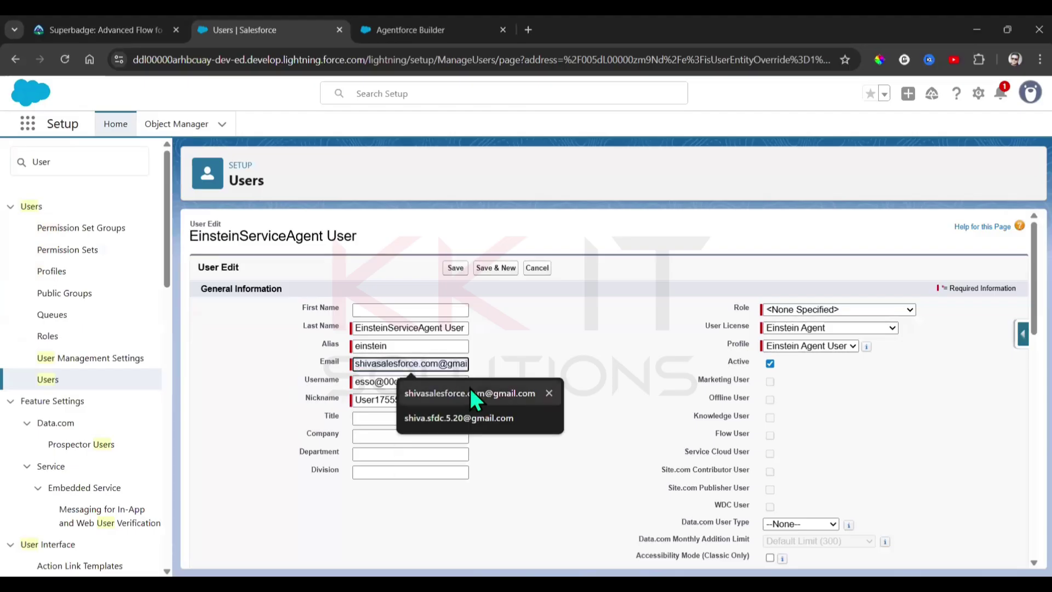
pyautogui.click(476, 393)
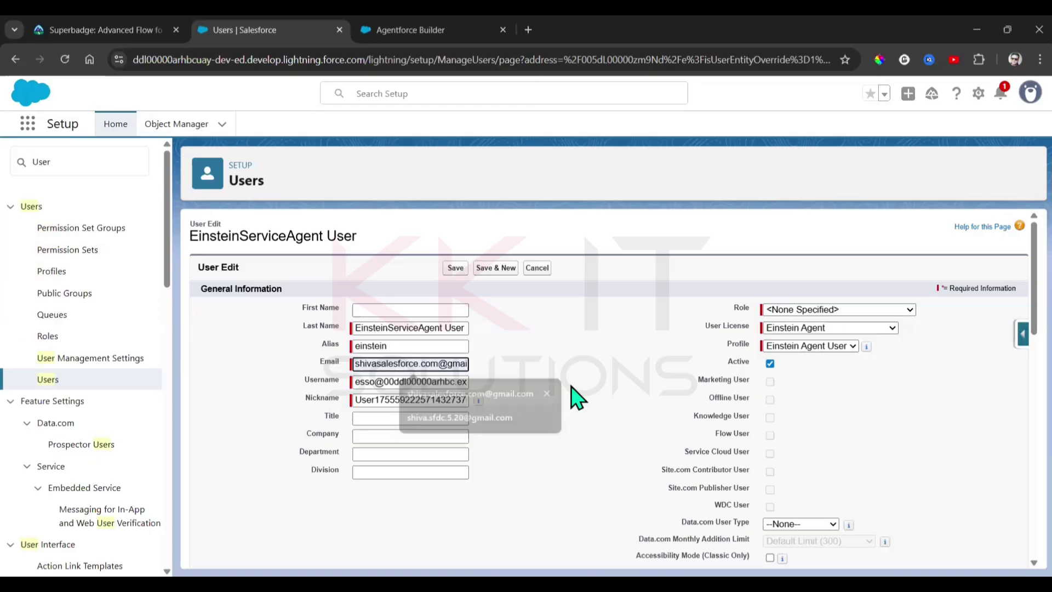
pyautogui.click(456, 267)
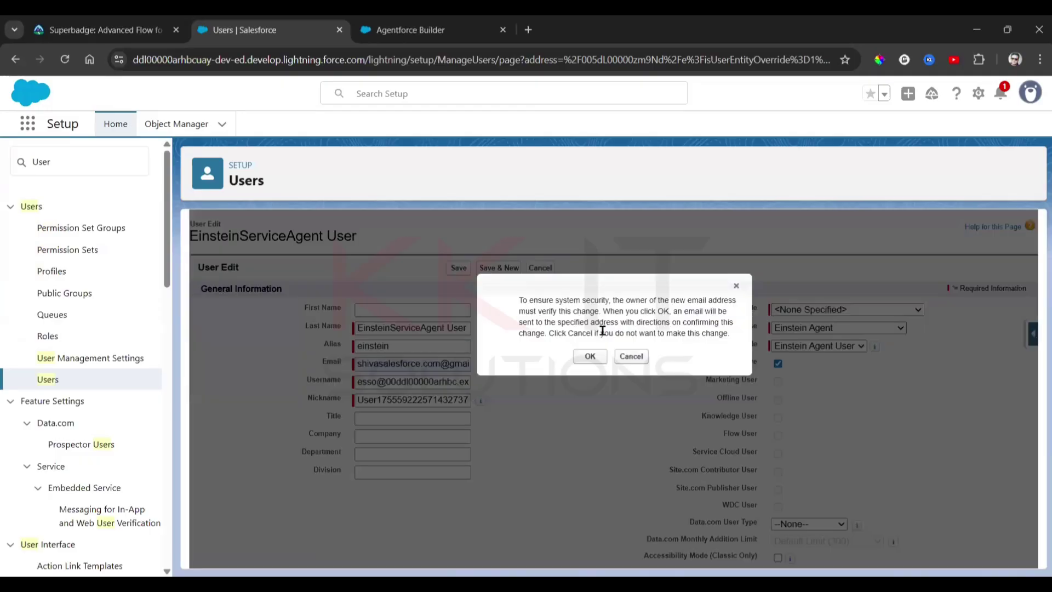
pyautogui.click(590, 357)
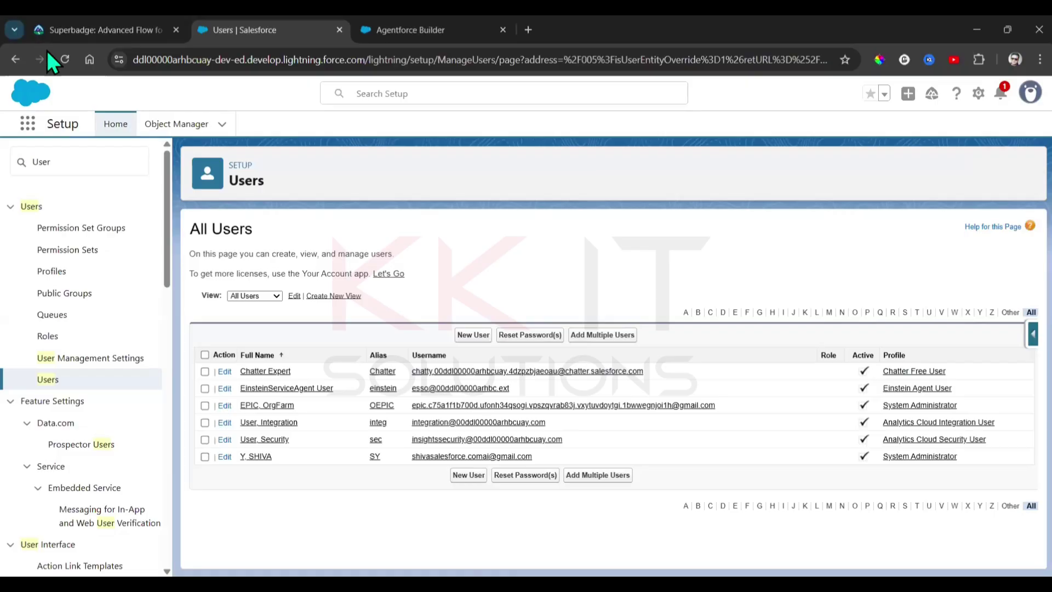
pyautogui.click(64, 58)
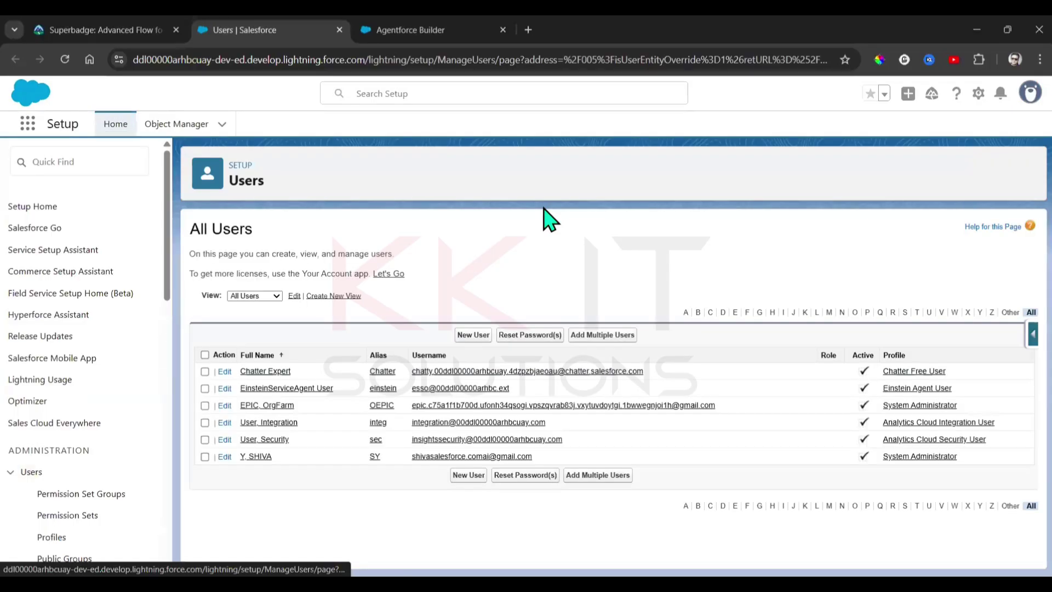
# Step: Switch to the Trailhead superbadge page and submit the Create Agent Esso challenge for checking
pyautogui.click(108, 29)
pyautogui.scroll(-1, 743, 300)
pyautogui.scroll(-15, 746, 301)
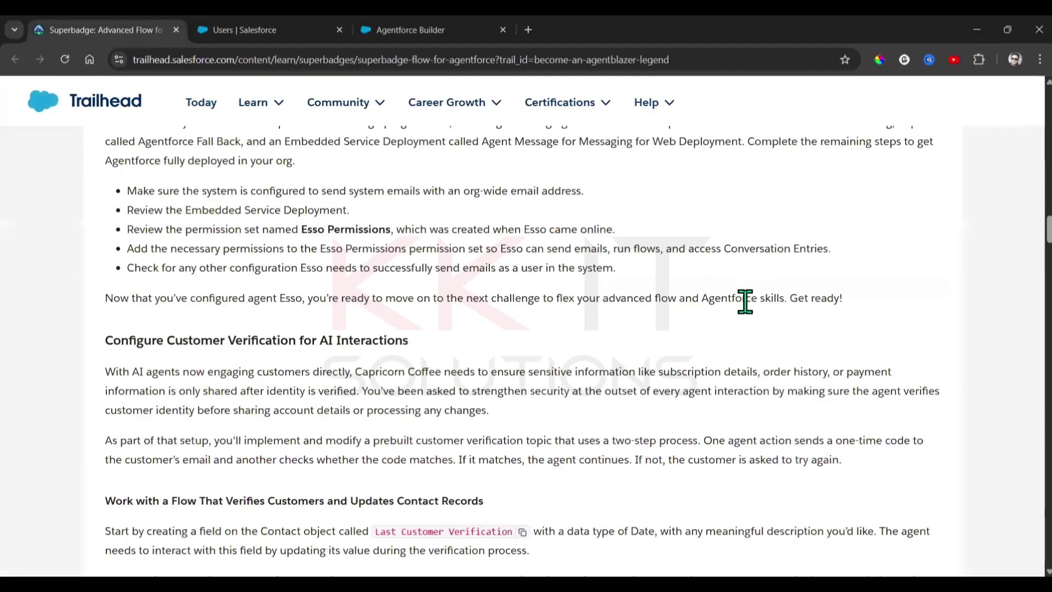
pyautogui.scroll(-20, 746, 301)
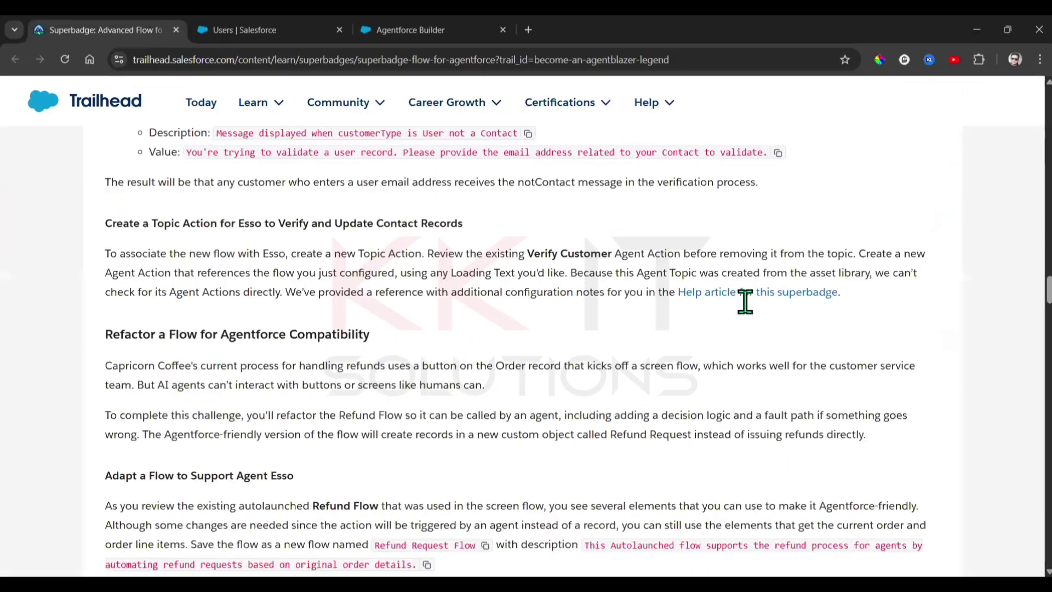
pyautogui.scroll(-20, 743, 300)
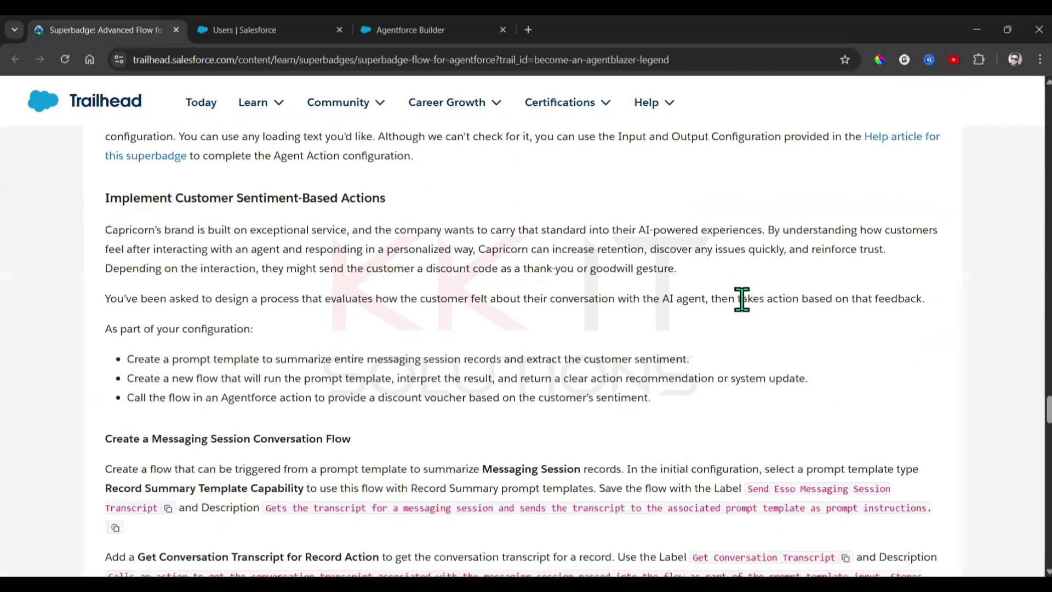
pyautogui.scroll(20, 140, 390)
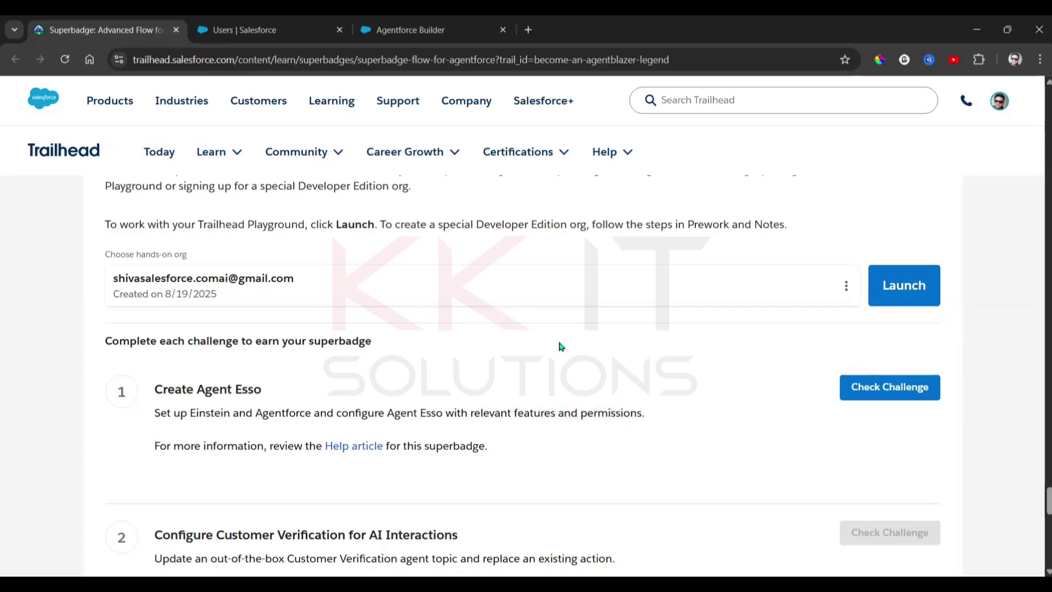
pyautogui.click(891, 401)
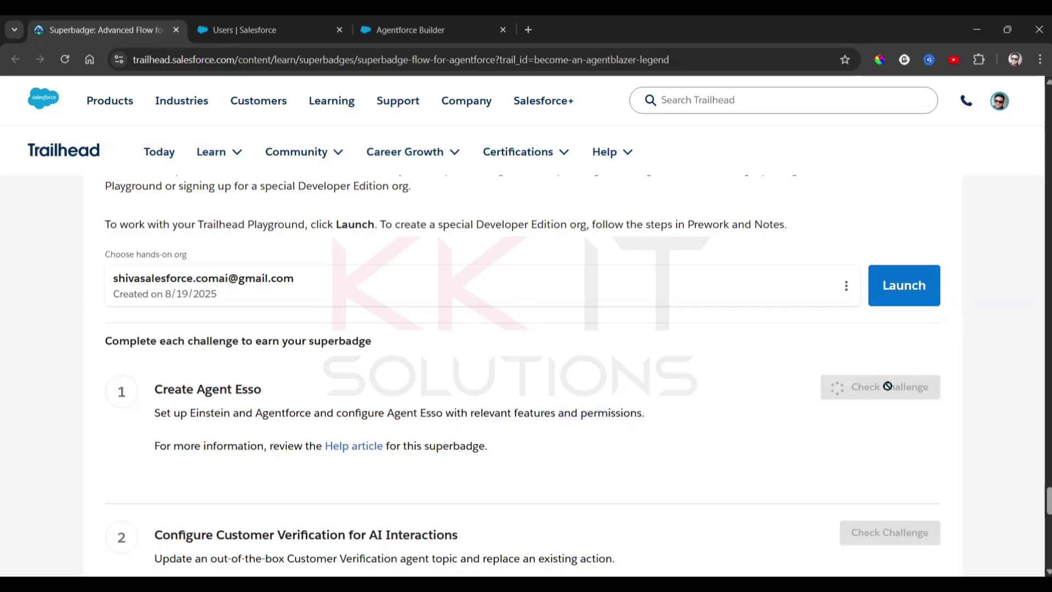